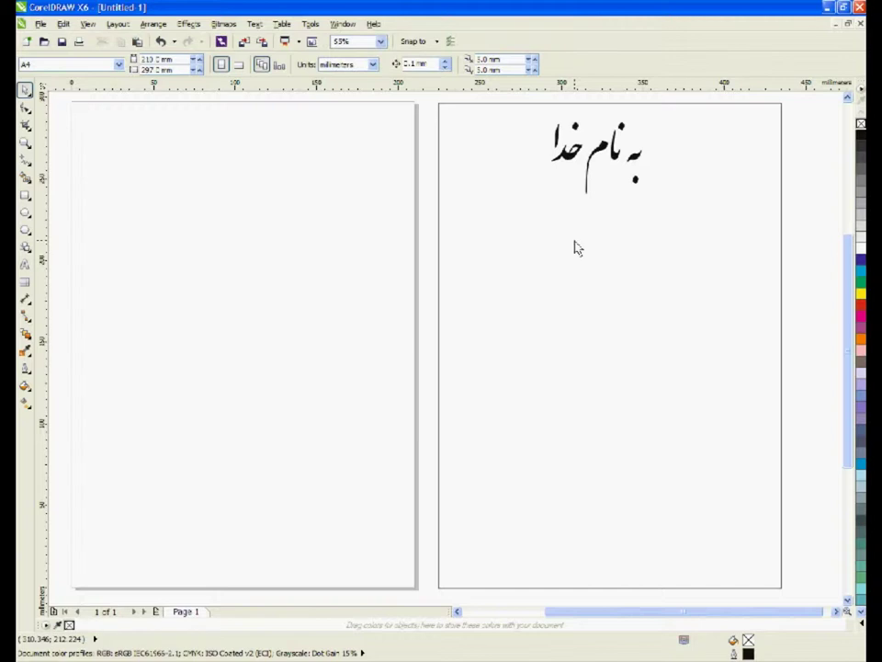
# Zoom to the rectangle beside the page, magnify and shrink the view, fit all objects and zoom out
pyautogui.click(569, 248)
pyautogui.hotkey('shift', 'F2')
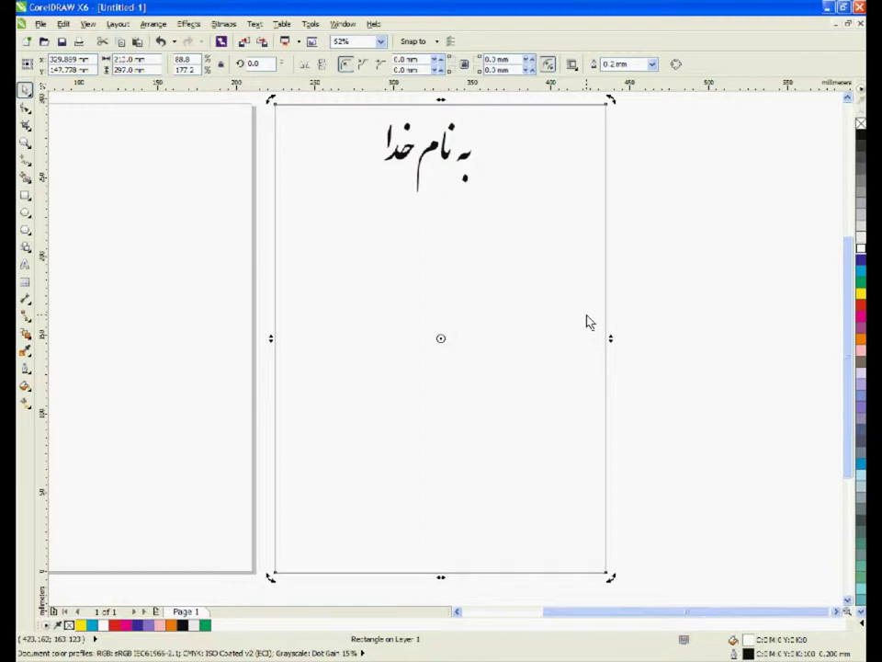
pyautogui.click(676, 308)
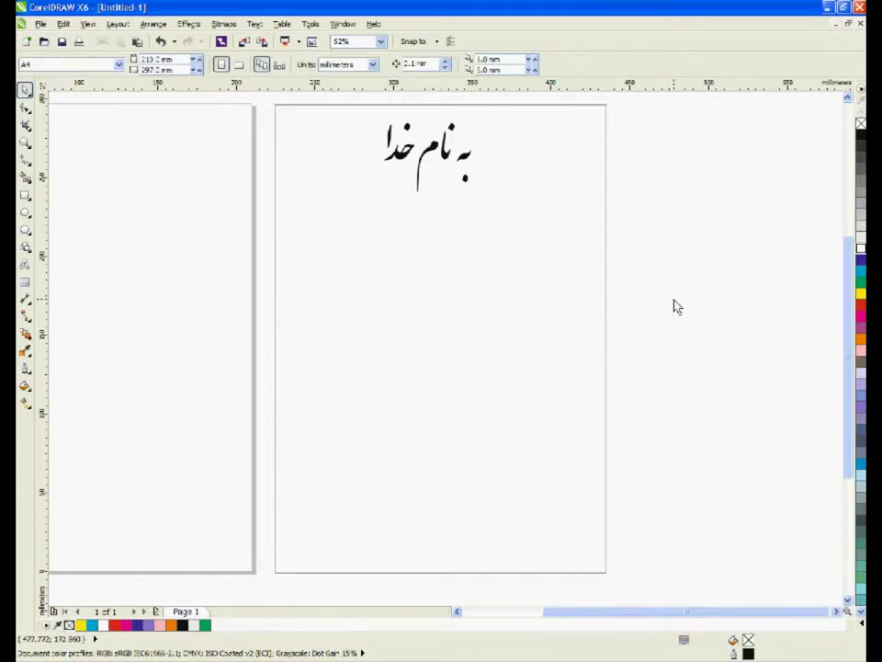
pyautogui.scroll(2, 532, 312)
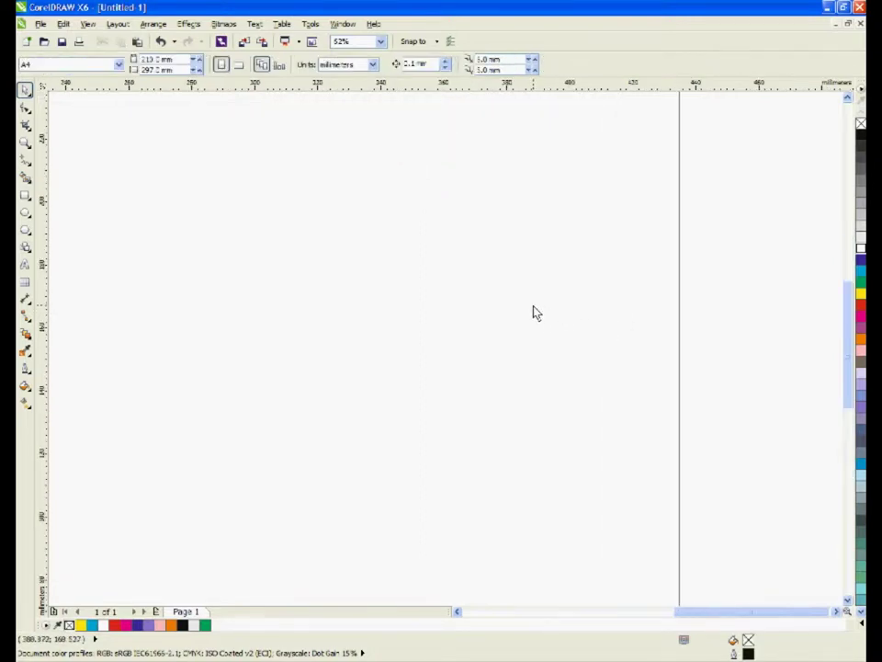
pyautogui.scroll(2, 537, 313)
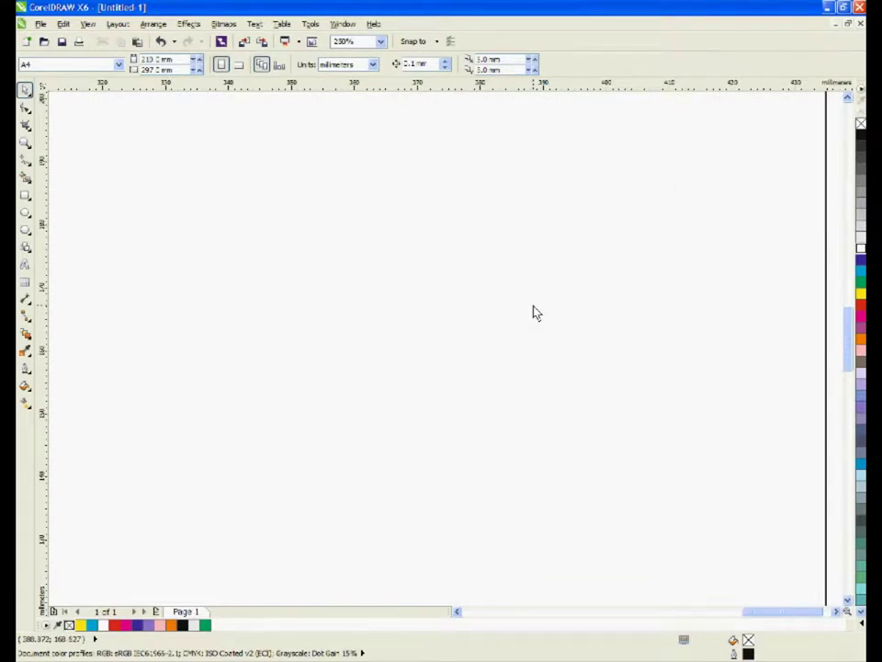
pyautogui.scroll(-2, 537, 313)
pyautogui.scroll(-3, 534, 308)
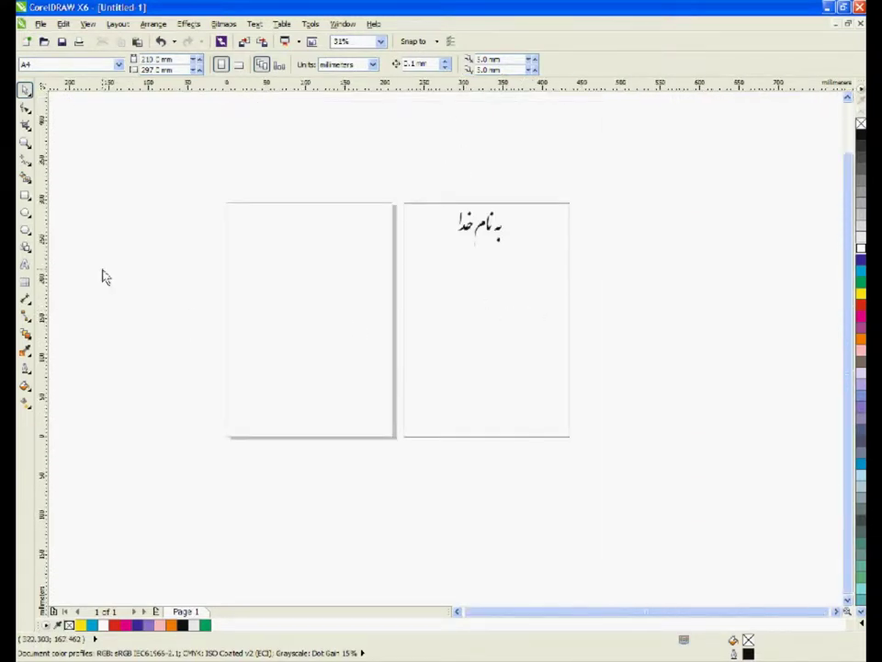
pyautogui.press('F4')
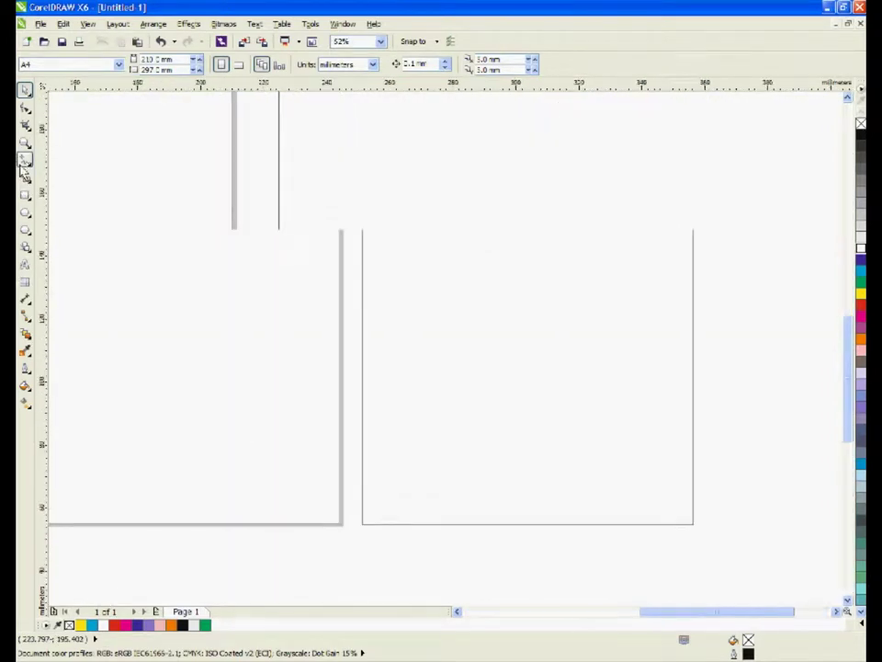
pyautogui.press('F3')
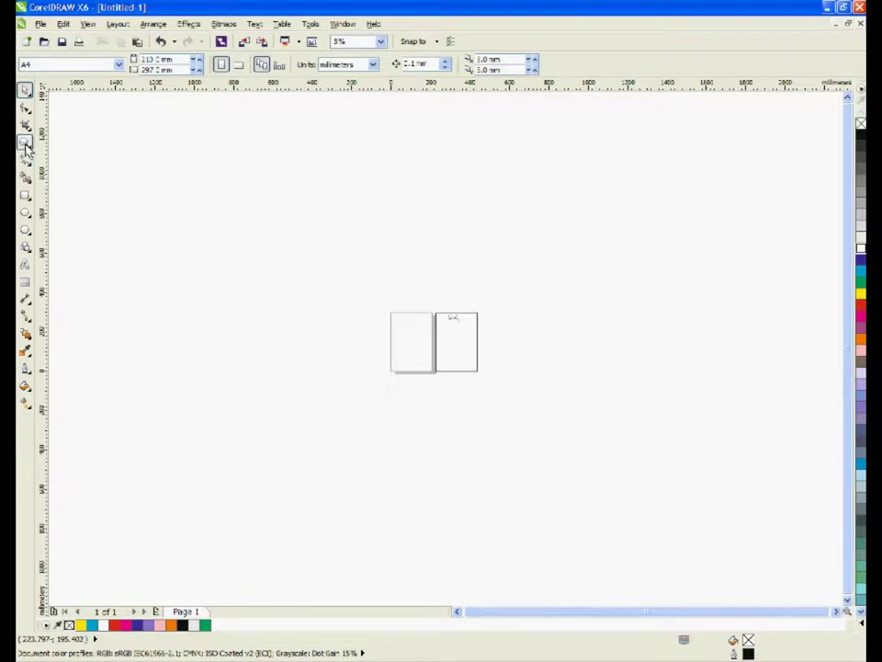
# Use the Zoom tool to magnify, reduce and frame areas around the rectangle and the به نام خدا text for close inspection
pyautogui.click(25, 143)
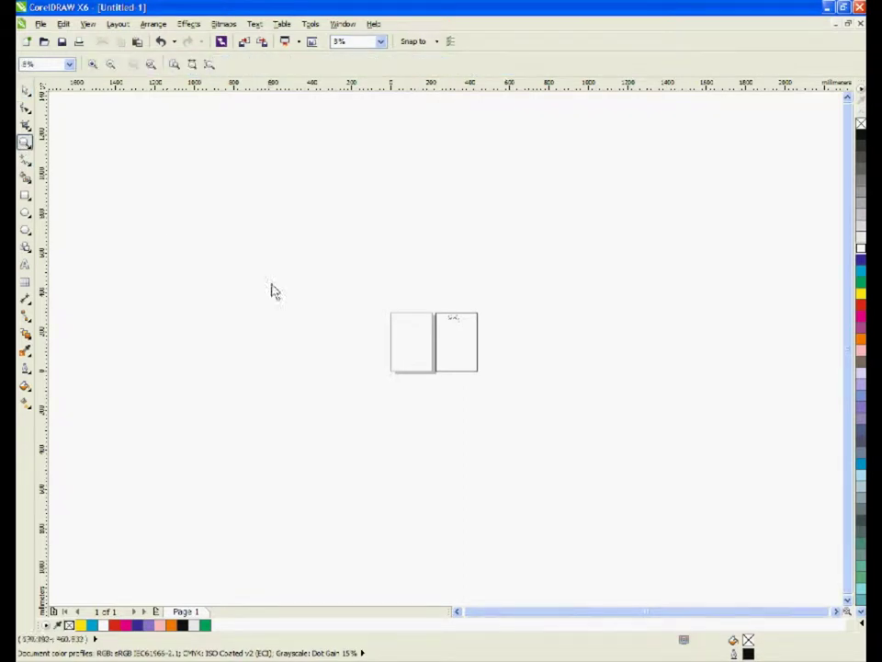
pyautogui.click(464, 354)
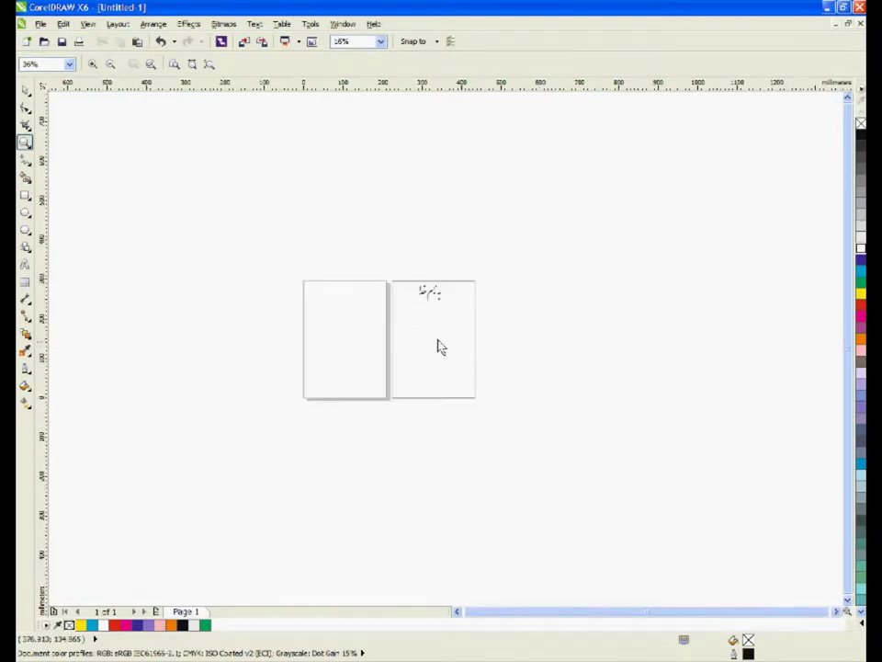
pyautogui.click(419, 335)
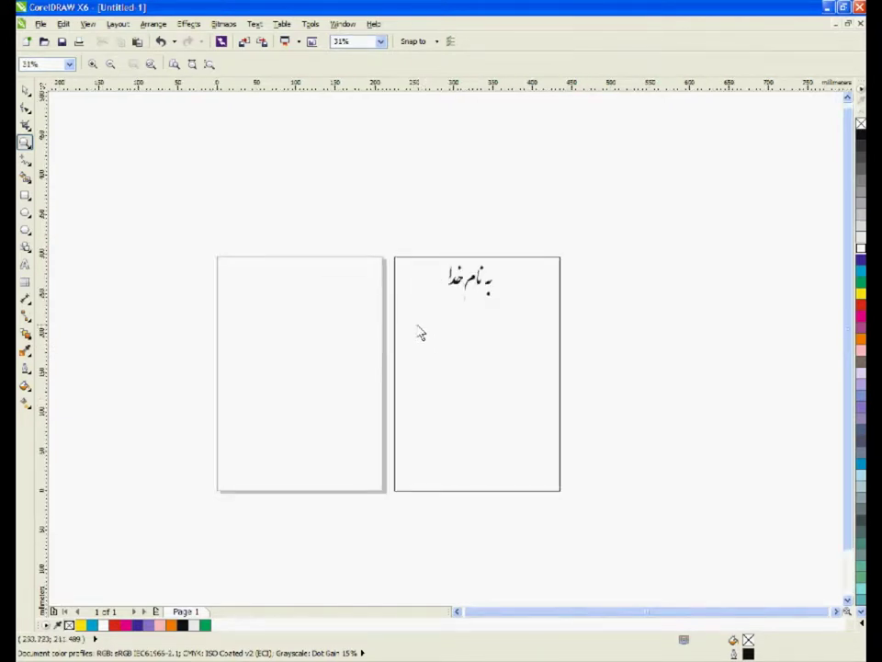
pyautogui.rightClick(444, 348)
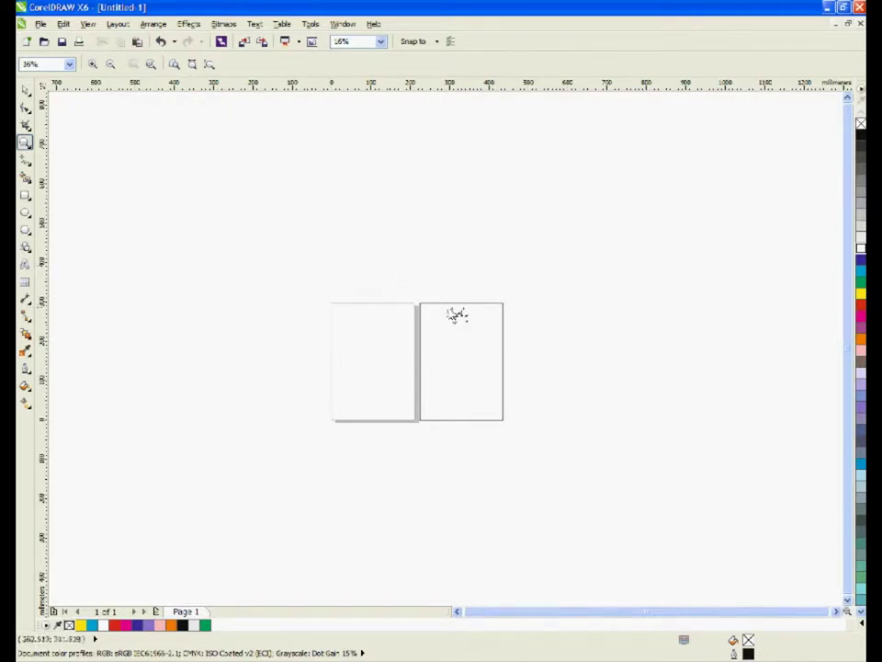
pyautogui.moveTo(413, 294); pyautogui.dragTo(518, 446)
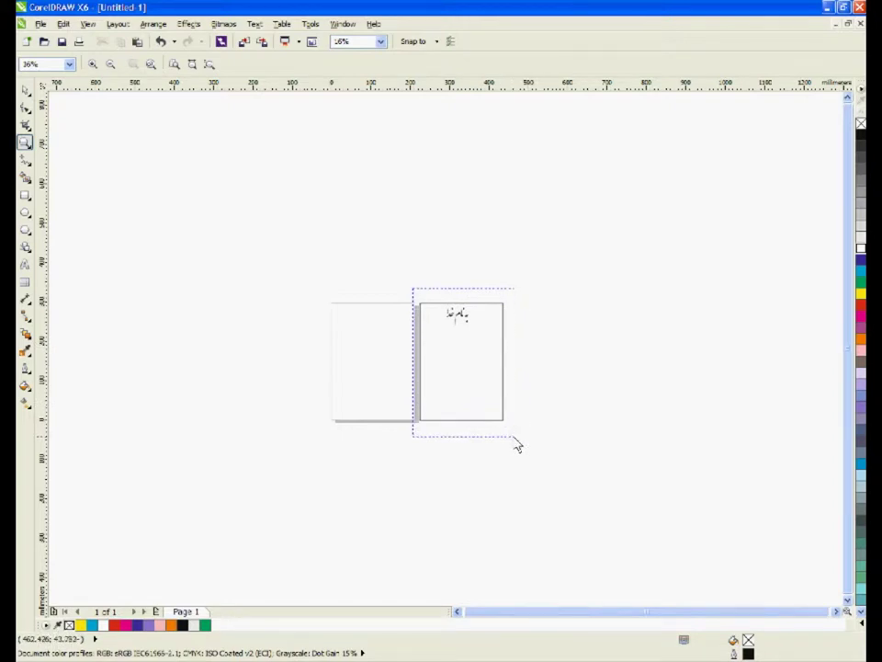
pyautogui.moveTo(517, 447); pyautogui.dragTo(517, 446)
pyautogui.moveTo(290, 131)
pyautogui.mouseDown()
pyautogui.moveTo(537, 476)
pyautogui.moveTo(445, 325)
pyautogui.moveTo(299, 139)
pyautogui.mouseUp()
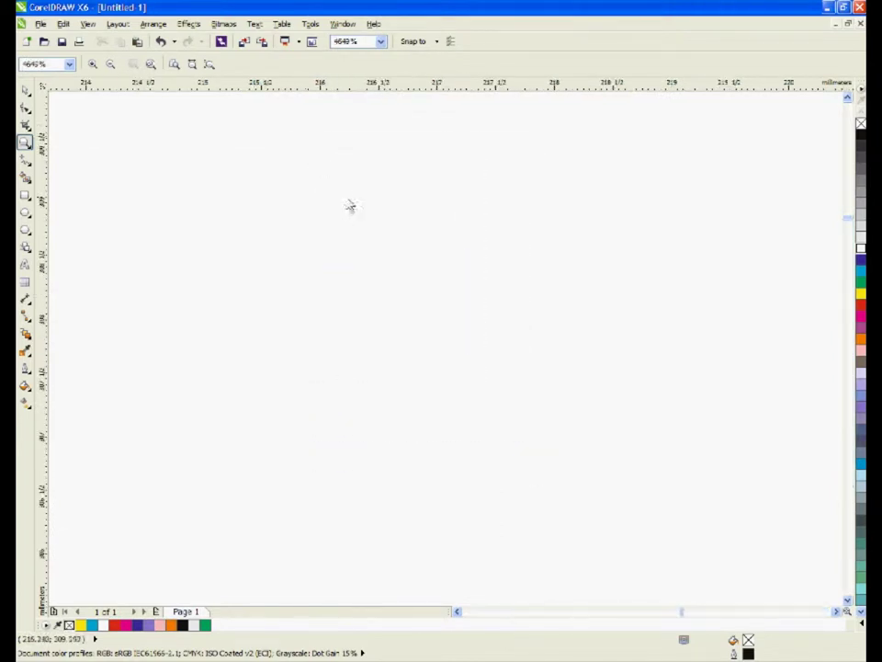
pyautogui.scroll(-5, 340, 204)
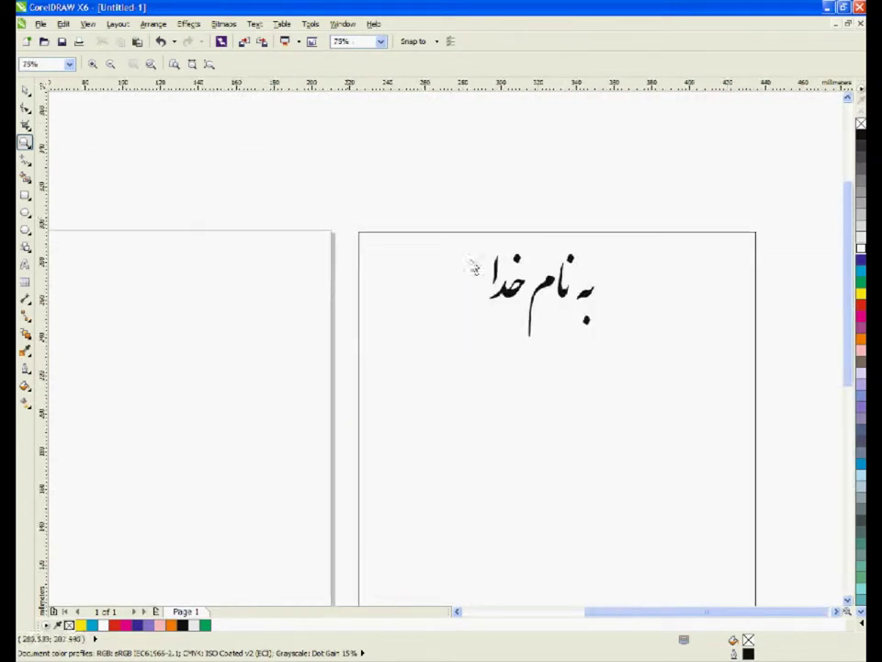
pyautogui.moveTo(404, 195); pyautogui.dragTo(640, 364)
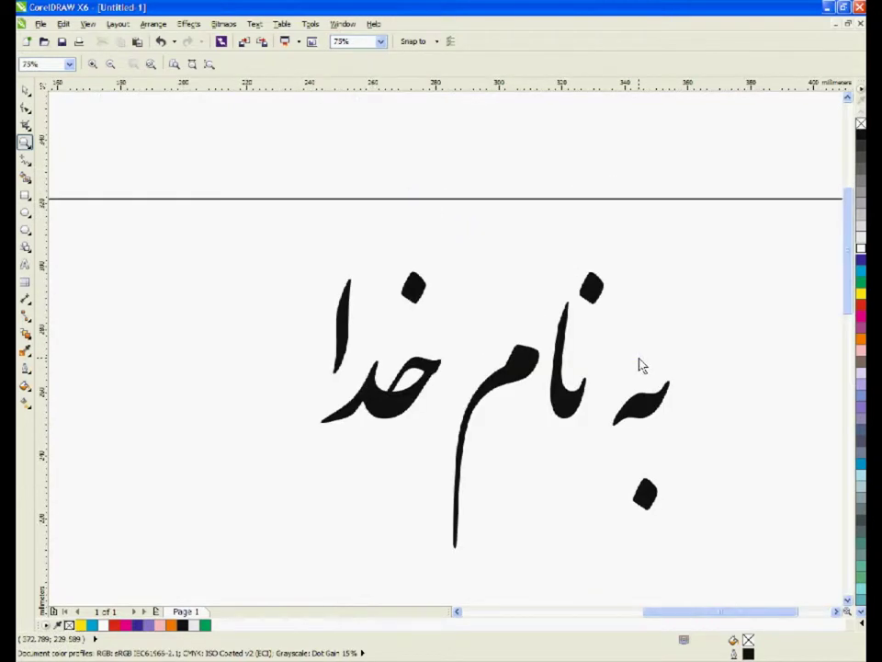
pyautogui.scroll(2, 642, 365)
pyautogui.scroll(2, 454, 331)
pyautogui.scroll(-2, 453, 331)
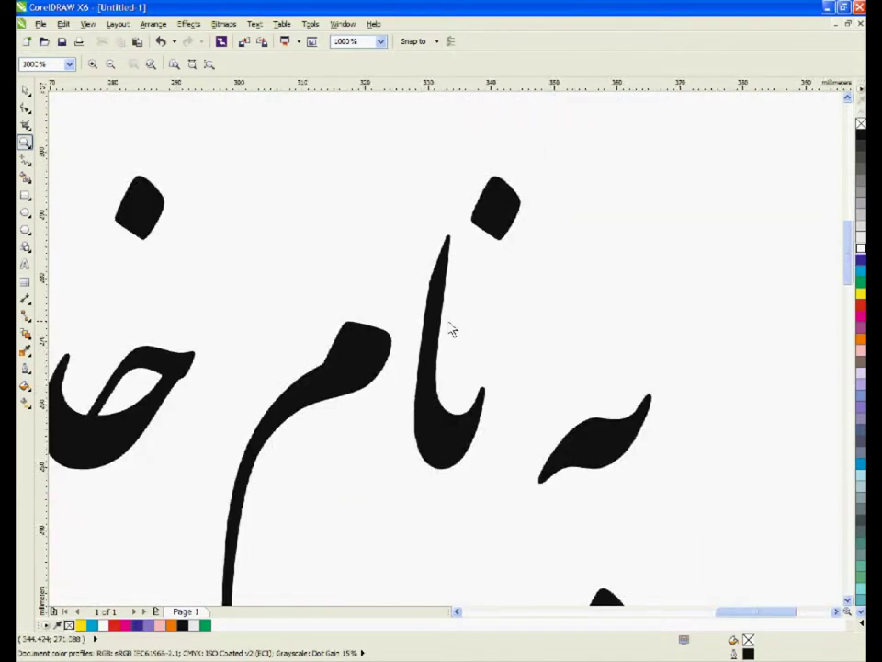
pyautogui.scroll(-1, 450, 328)
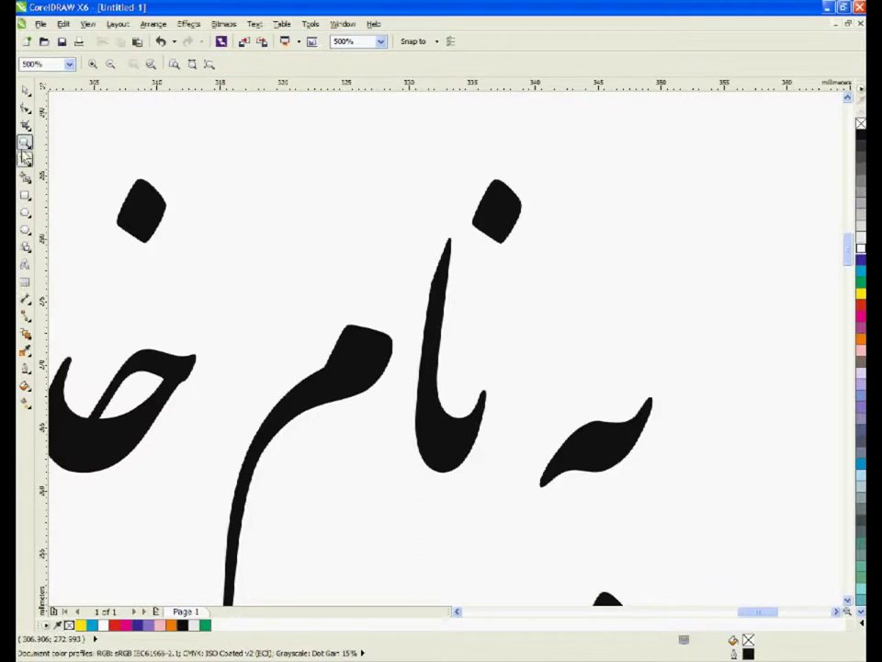
# Try yellow, green and blue fills on the rectangle behind the text, settling on yellow
pyautogui.click(26, 90)
pyautogui.scroll(-7, 66, 187)
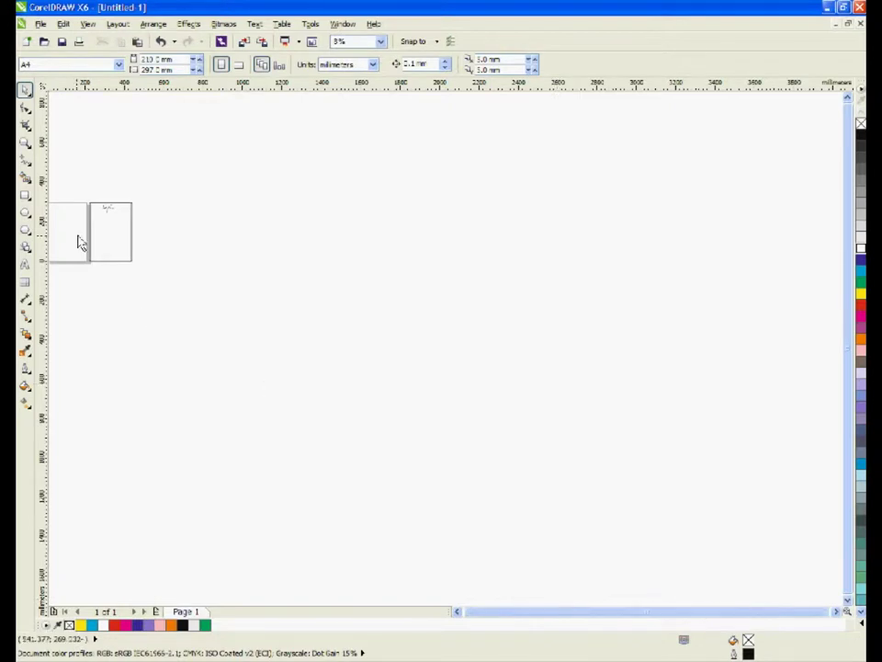
pyautogui.scroll(3, 87, 241)
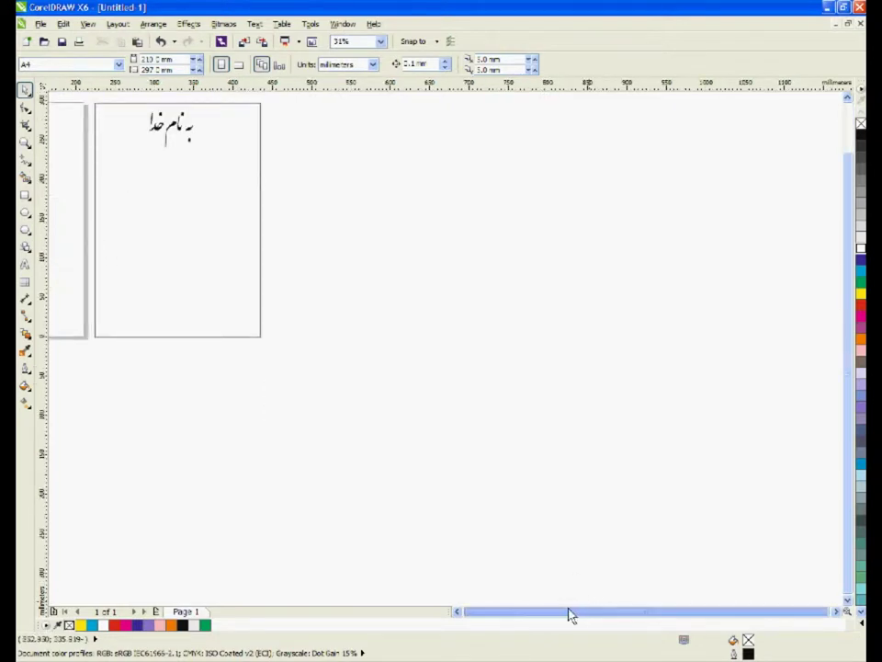
pyautogui.scroll(2, 169, 187)
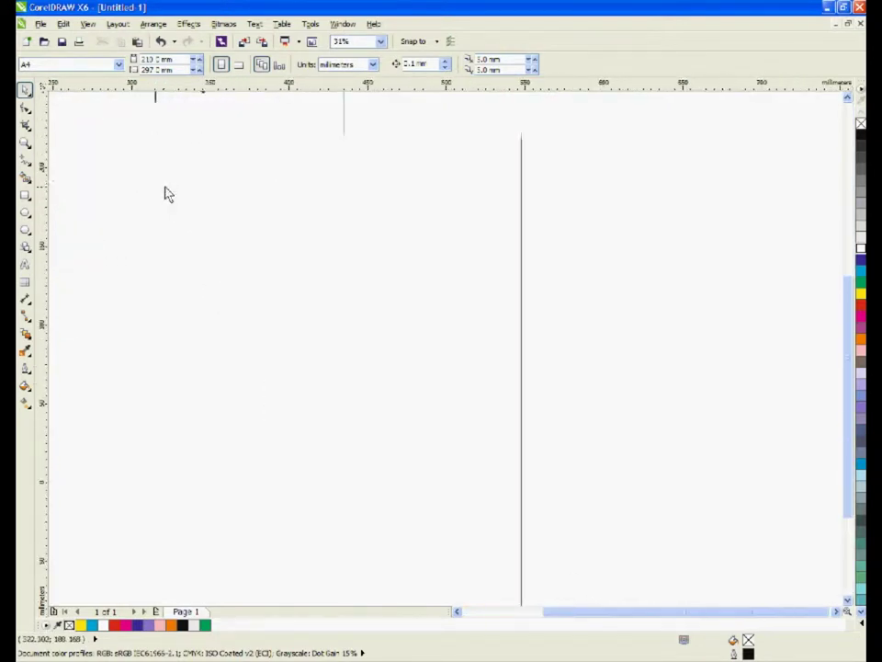
pyautogui.scroll(-2, 162, 193)
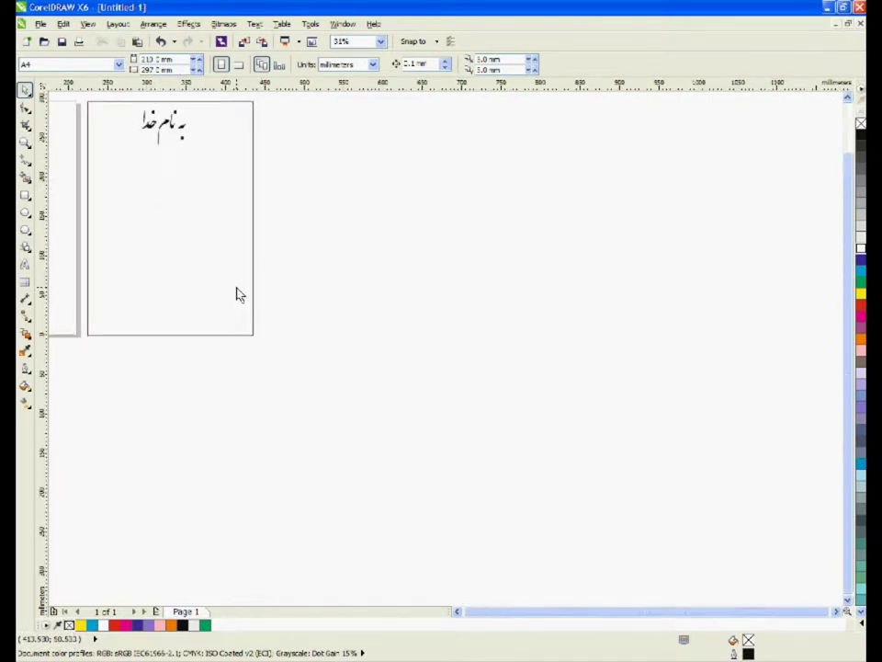
pyautogui.click(180, 243)
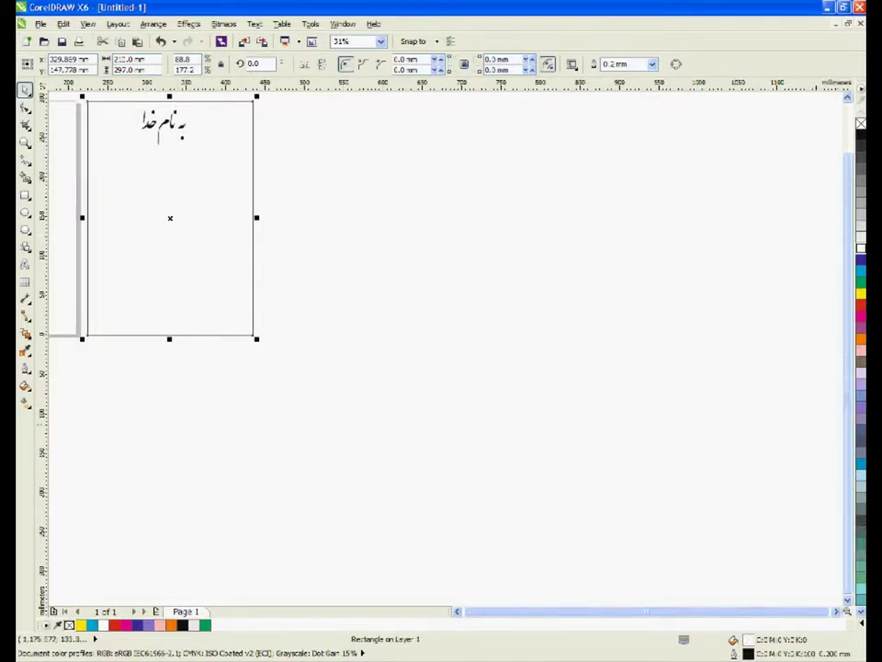
pyautogui.click(861, 292)
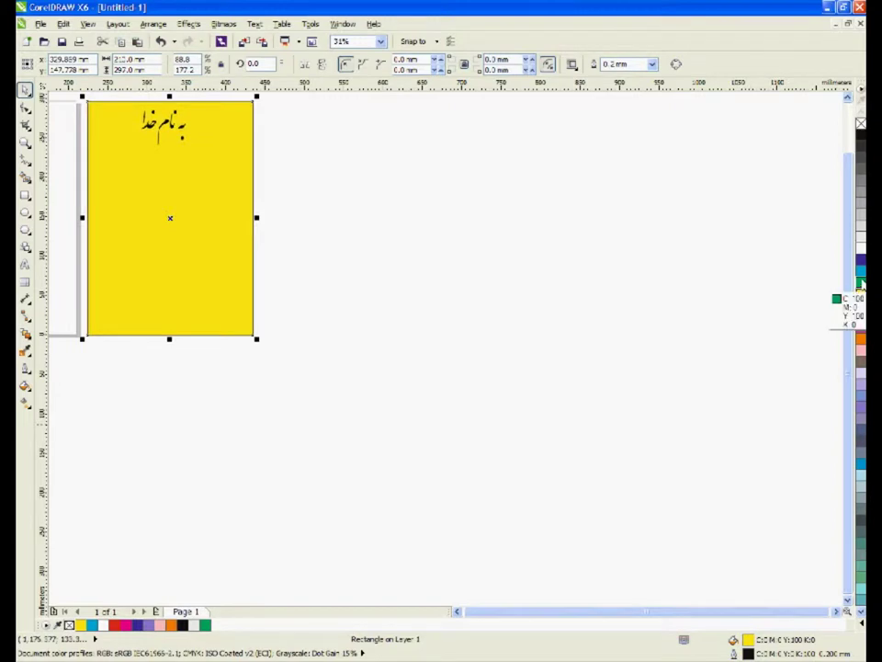
pyautogui.click(862, 284)
pyautogui.click(861, 267)
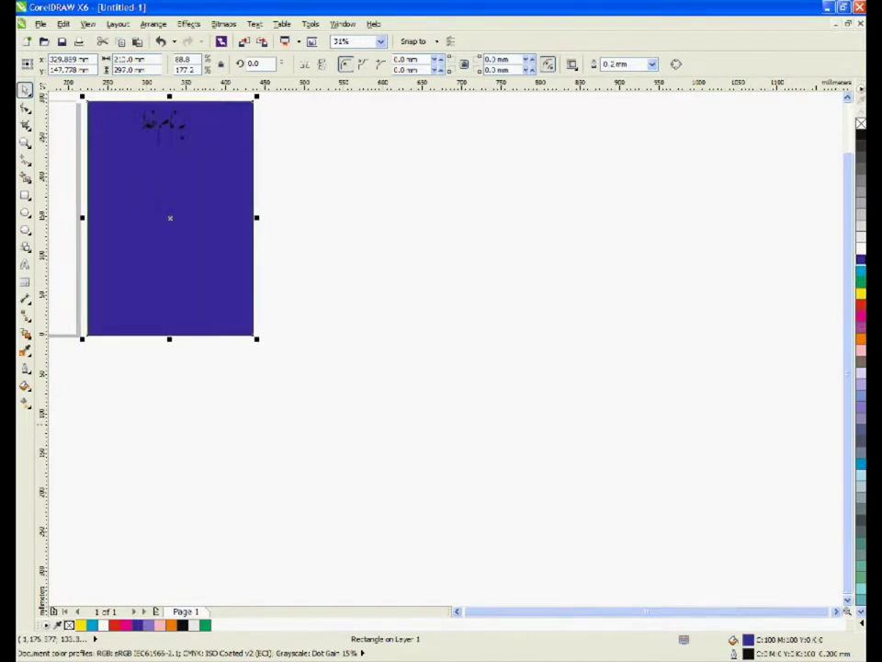
pyautogui.click(861, 293)
# Try several fill colours on the به نام خدا text, including orange, settling on dark blue
pyautogui.click(174, 129)
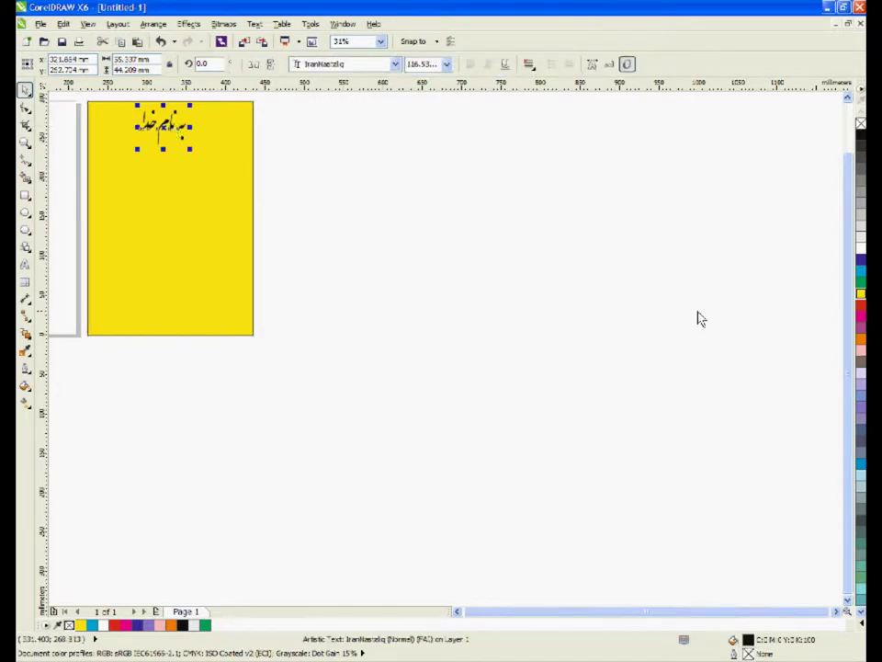
pyautogui.click(861, 282)
pyautogui.click(862, 260)
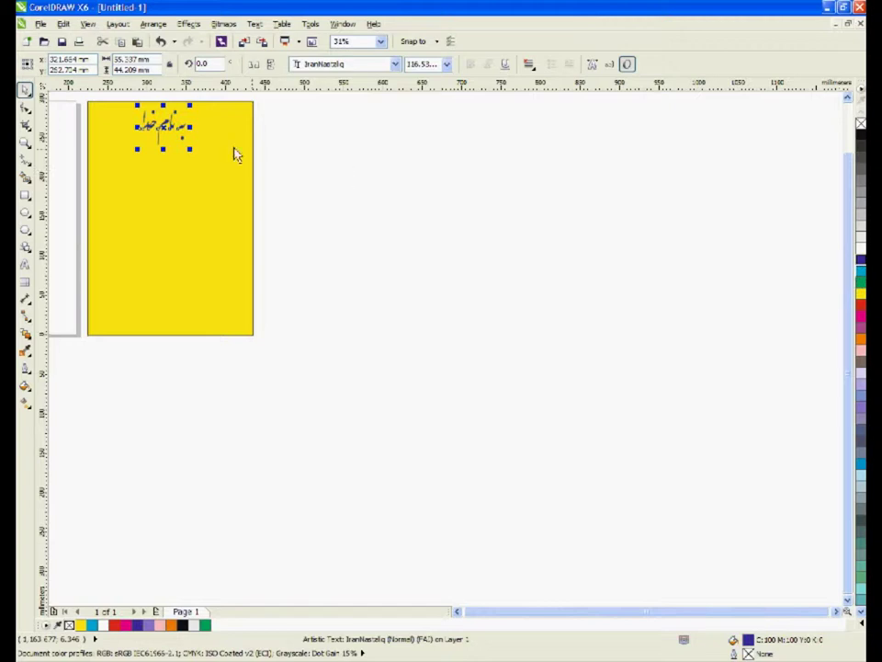
pyautogui.scroll(2, 112, 133)
pyautogui.click(861, 366)
pyautogui.click(862, 339)
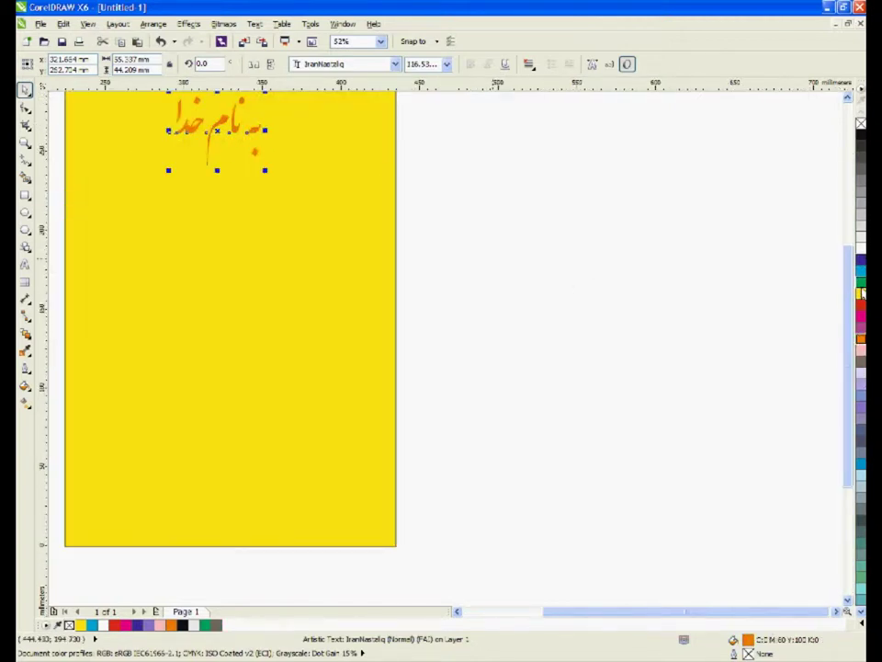
pyautogui.click(859, 292)
pyautogui.click(861, 260)
pyautogui.click(437, 258)
# Select the yellow rectangle and examine the thickness of the black outline along its right edge up close
pyautogui.click(386, 311)
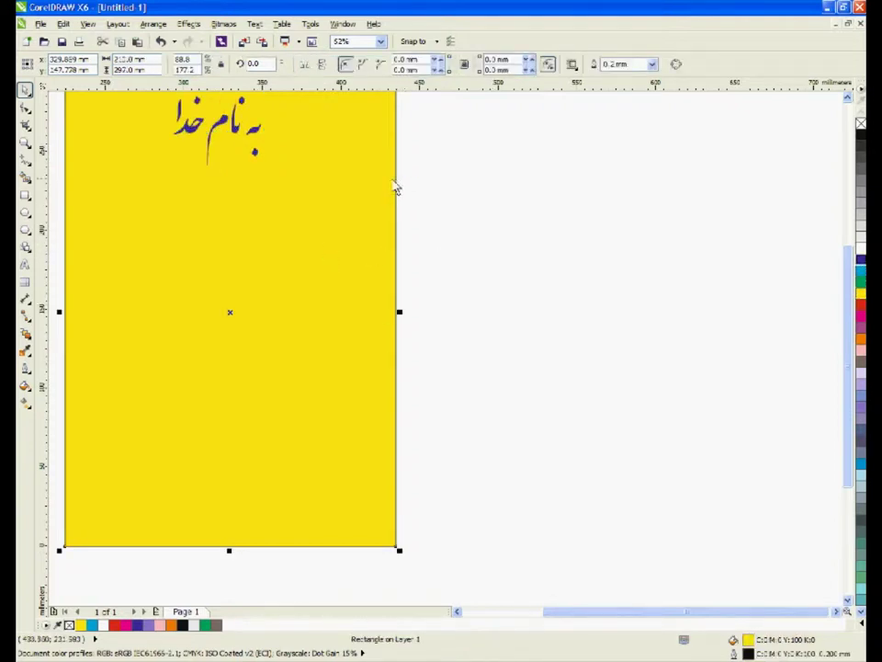
pyautogui.scroll(-1, 393, 187)
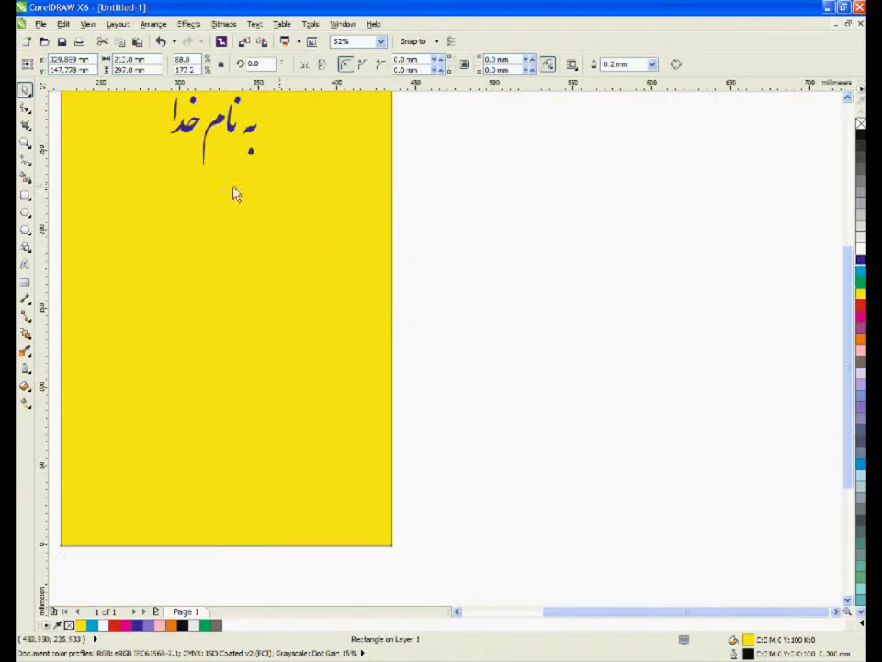
pyautogui.scroll(2, 232, 193)
pyautogui.click(25, 142)
pyautogui.click(312, 562)
pyautogui.scroll(-4, 547, 387)
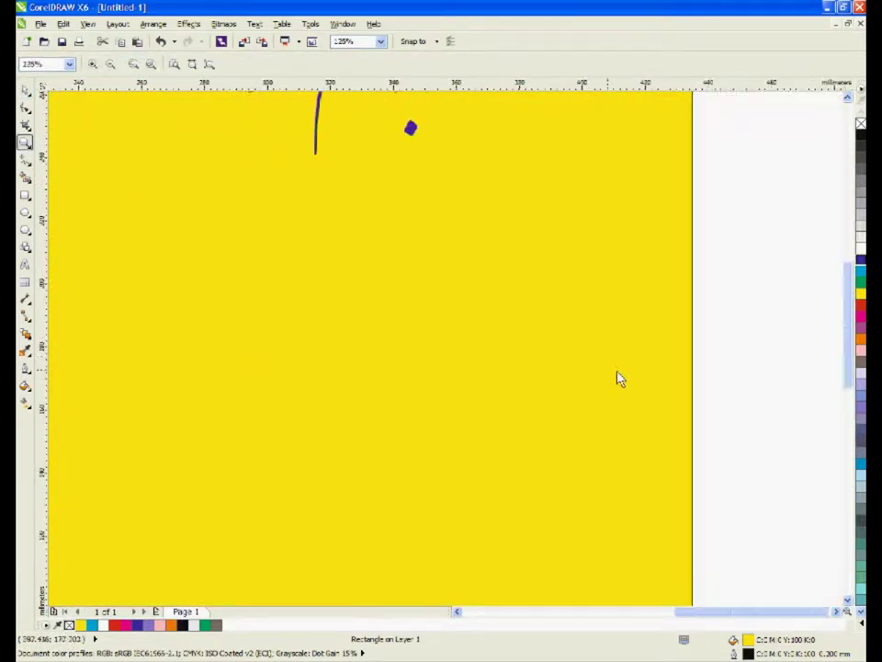
pyautogui.click(701, 360)
pyautogui.scroll(10, 418, 338)
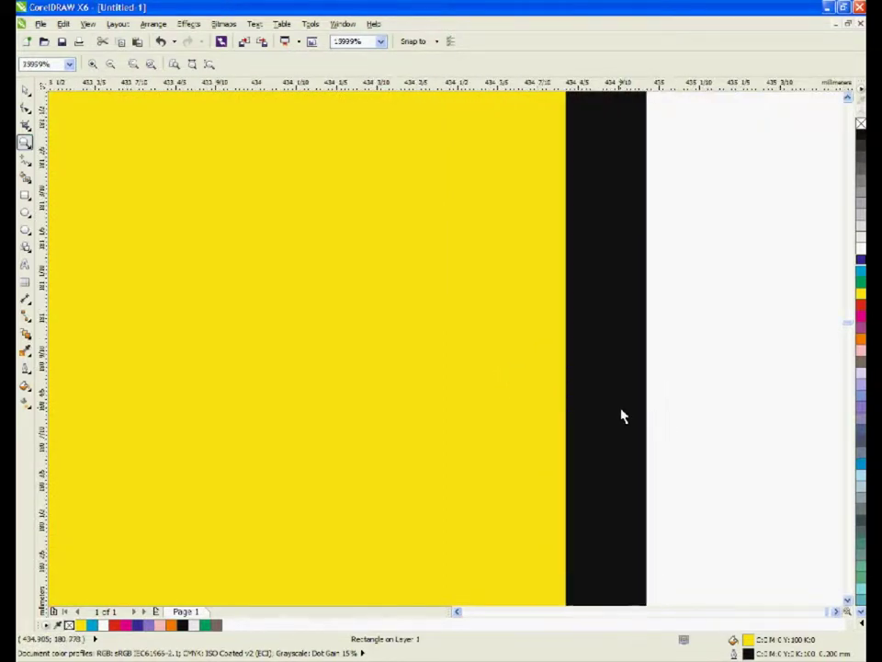
pyautogui.scroll(-2, 622, 415)
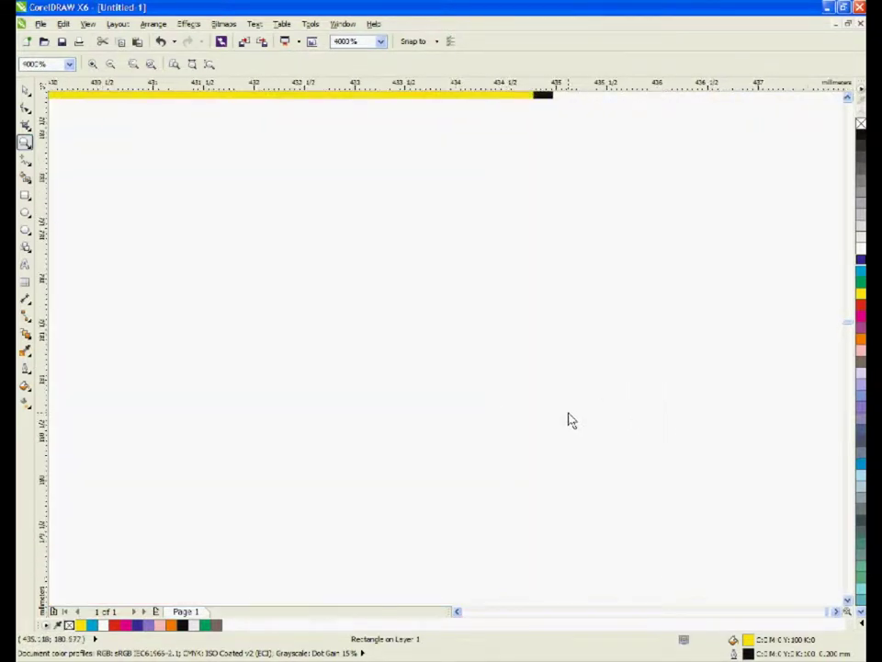
pyautogui.scroll(-2, 543, 128)
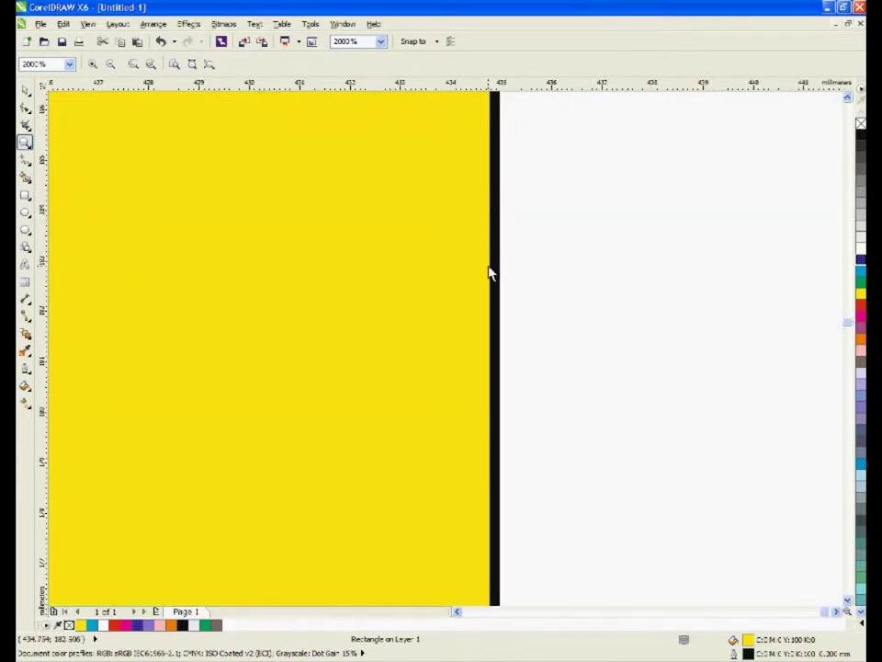
# Try outline widths of 2.0 mm and Hairline on the yellow rectangle, settling on 0.2 mm
pyautogui.click(25, 91)
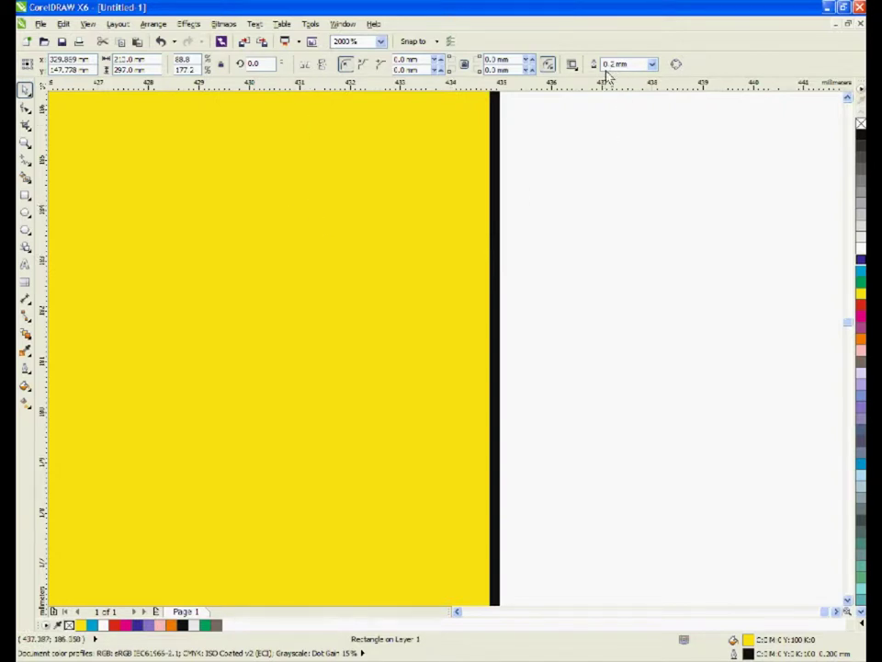
pyautogui.click(651, 65)
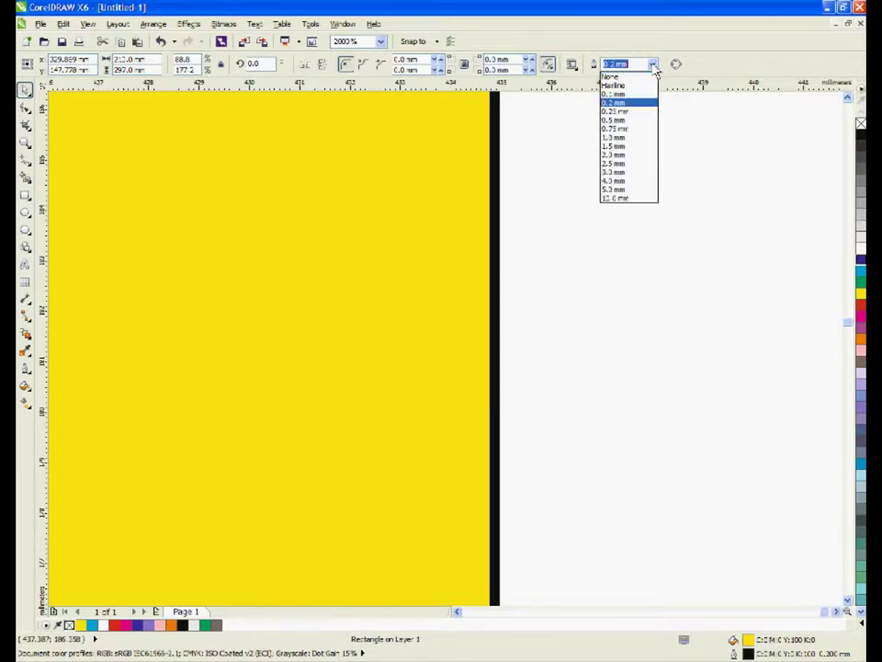
pyautogui.click(636, 155)
pyautogui.click(651, 64)
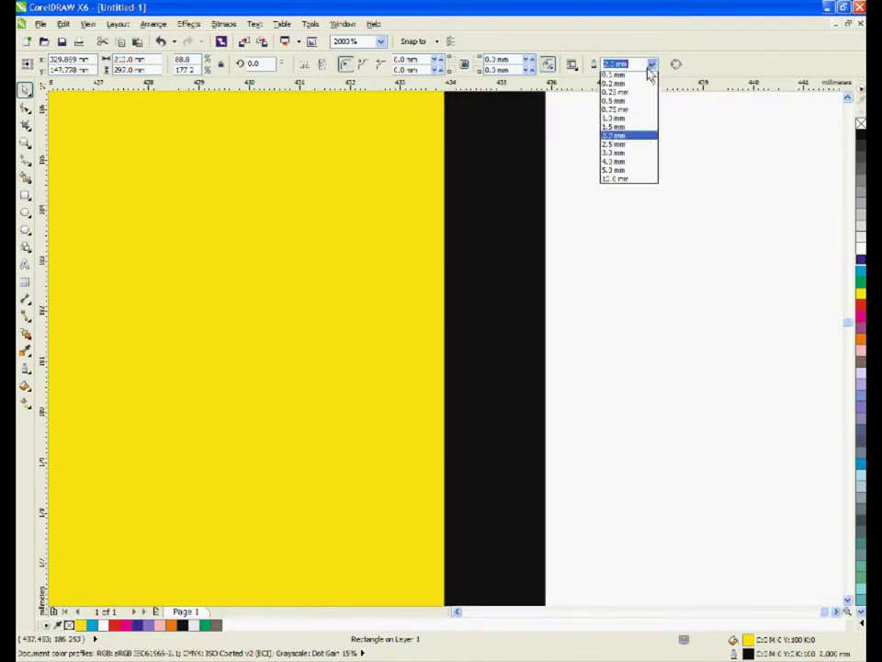
pyautogui.scroll(3, 650, 81)
pyautogui.click(641, 93)
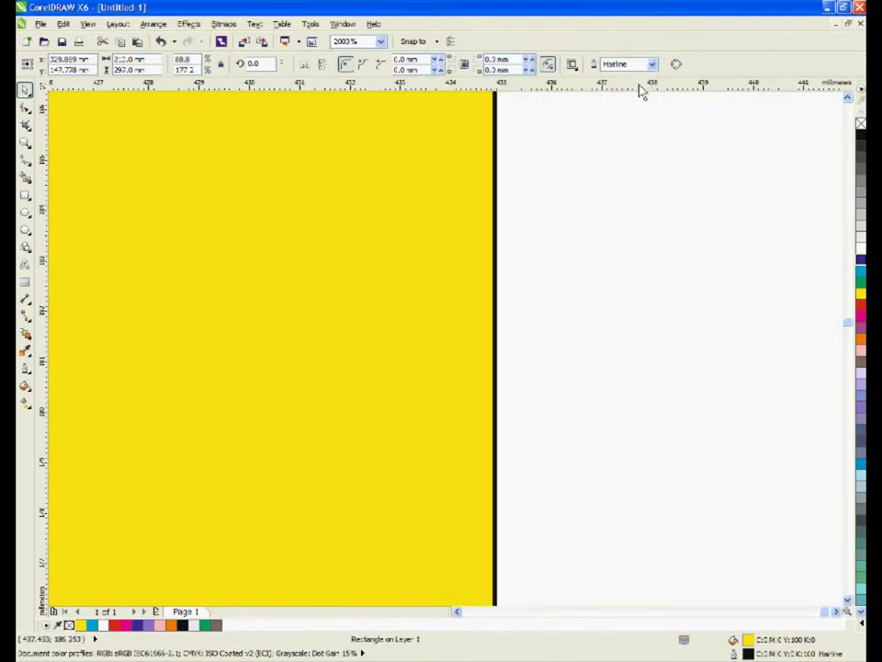
pyautogui.click(651, 64)
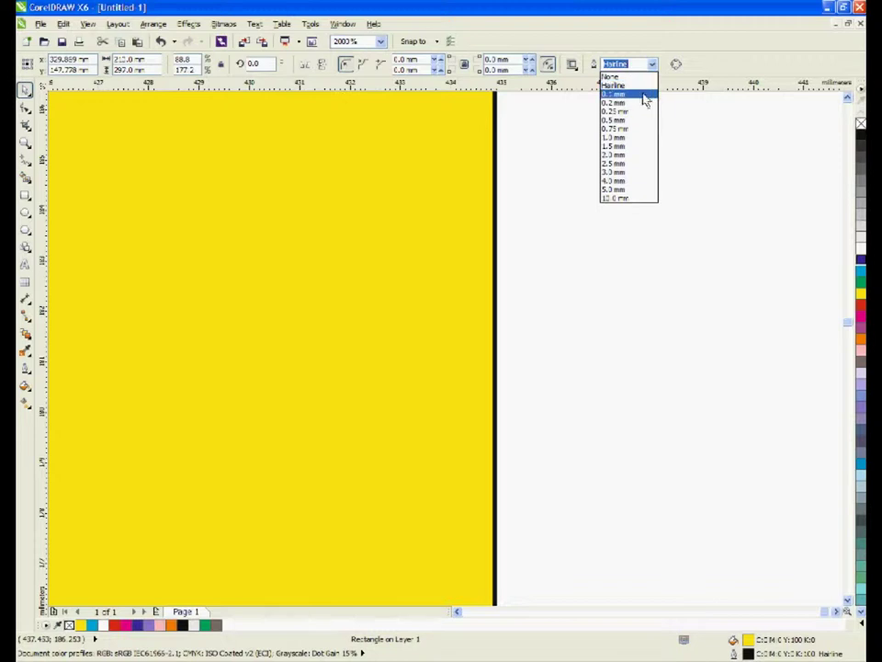
pyautogui.click(639, 104)
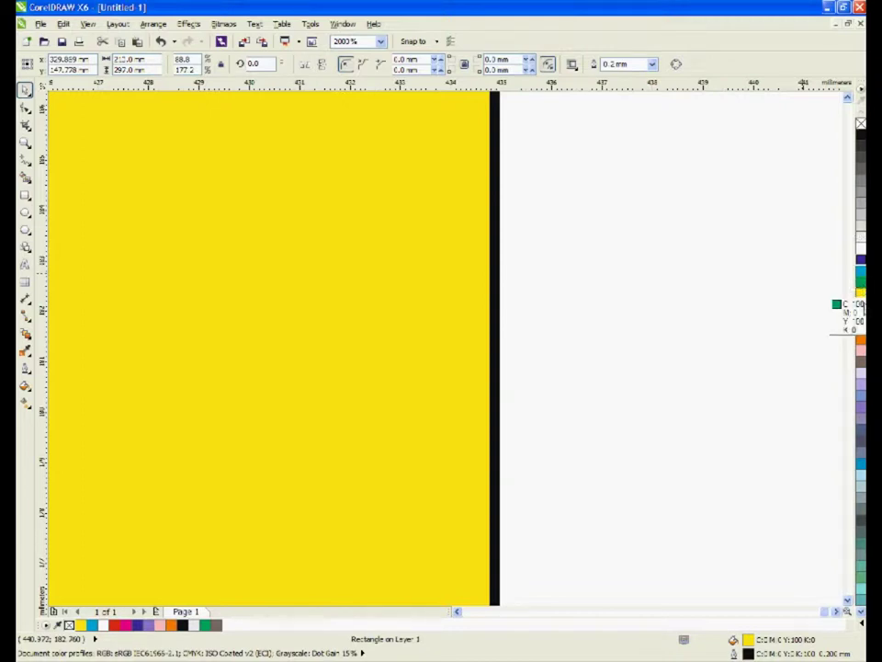
# Try several outline colours on the rectangle, including yellow, dark blue, orange and purple, settling on black
pyautogui.rightClick(861, 294)
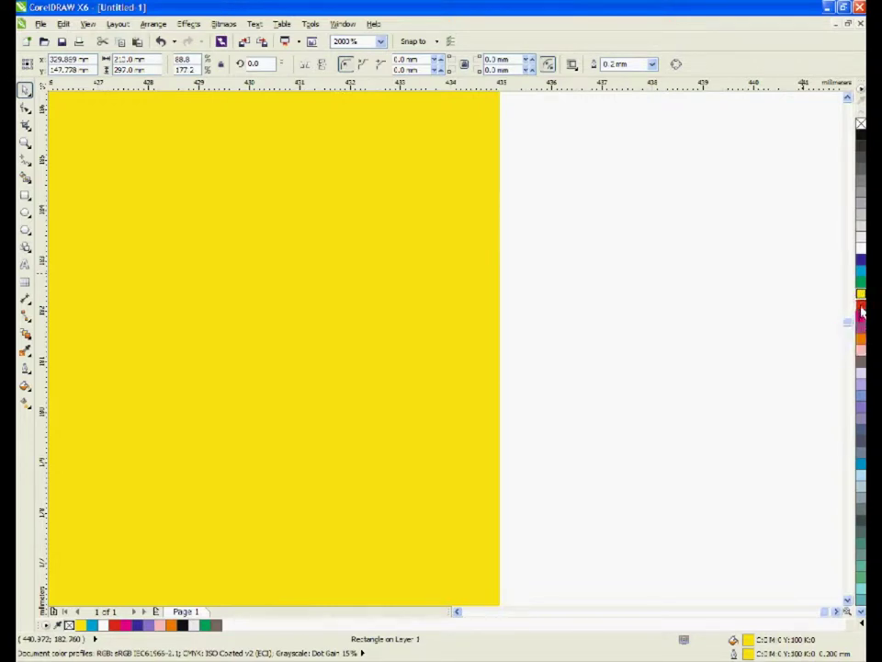
pyautogui.rightClick(861, 311)
pyautogui.rightClick(861, 264)
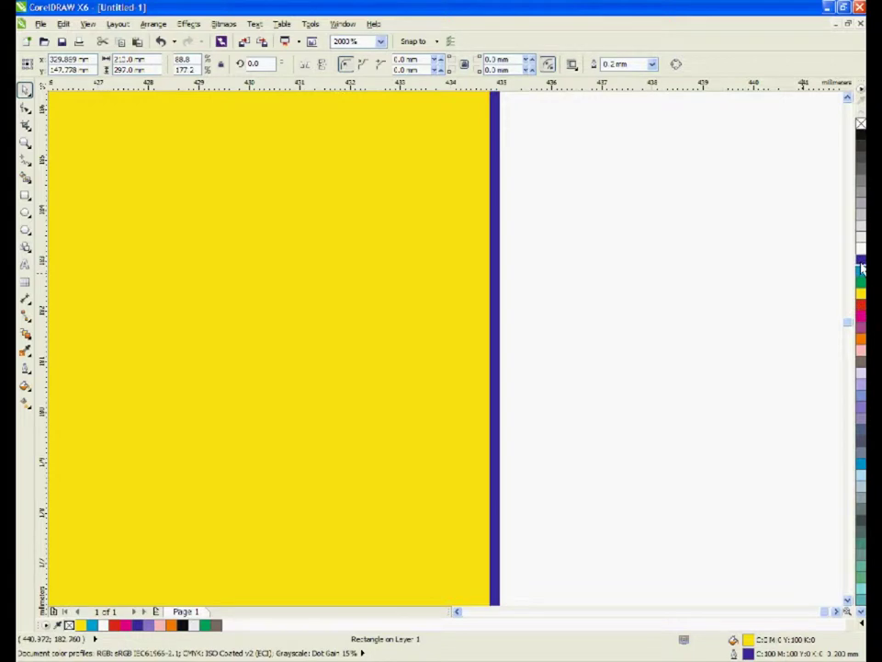
pyautogui.rightClick(862, 347)
pyautogui.rightClick(861, 339)
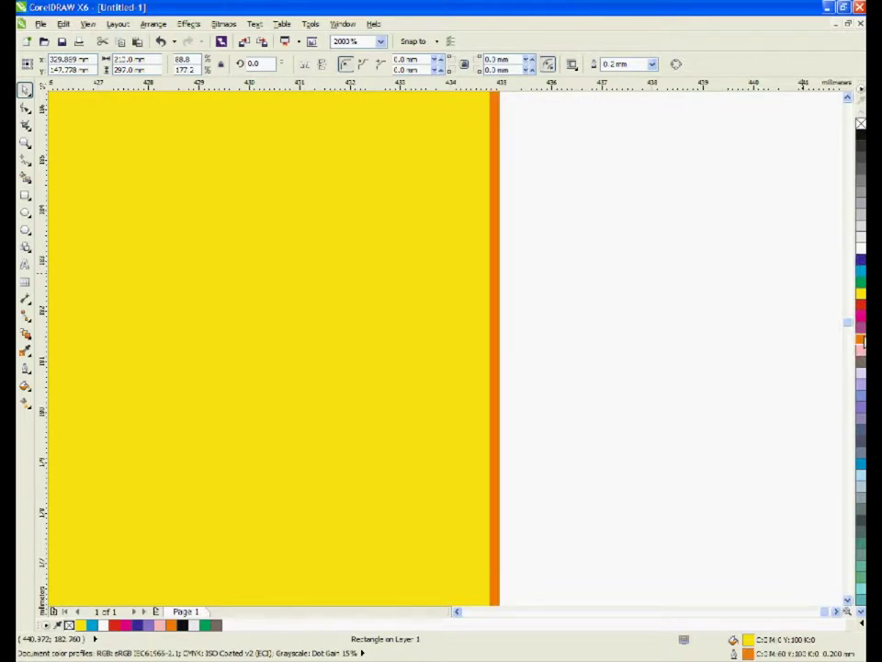
pyautogui.rightClick(861, 333)
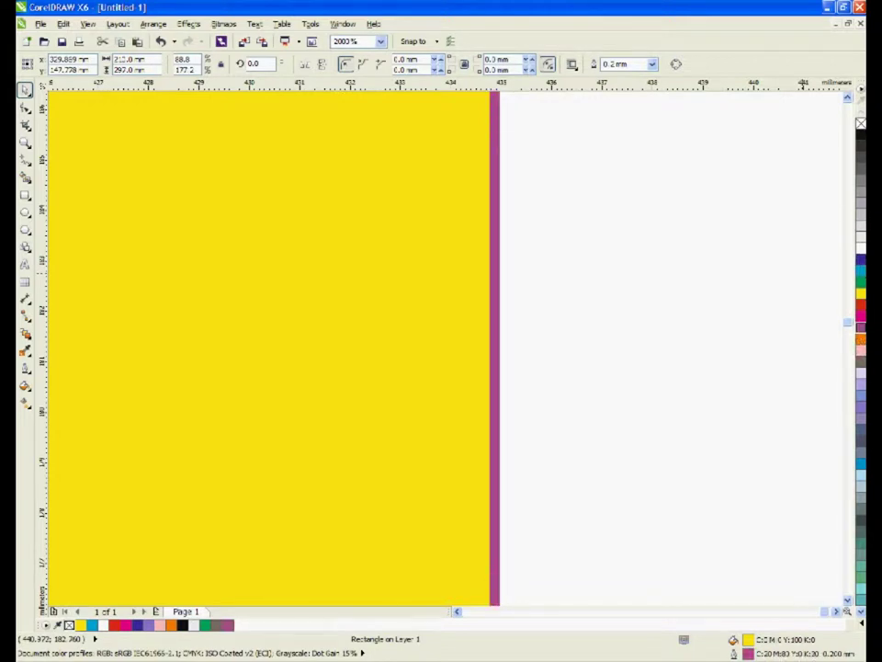
pyautogui.rightClick(861, 138)
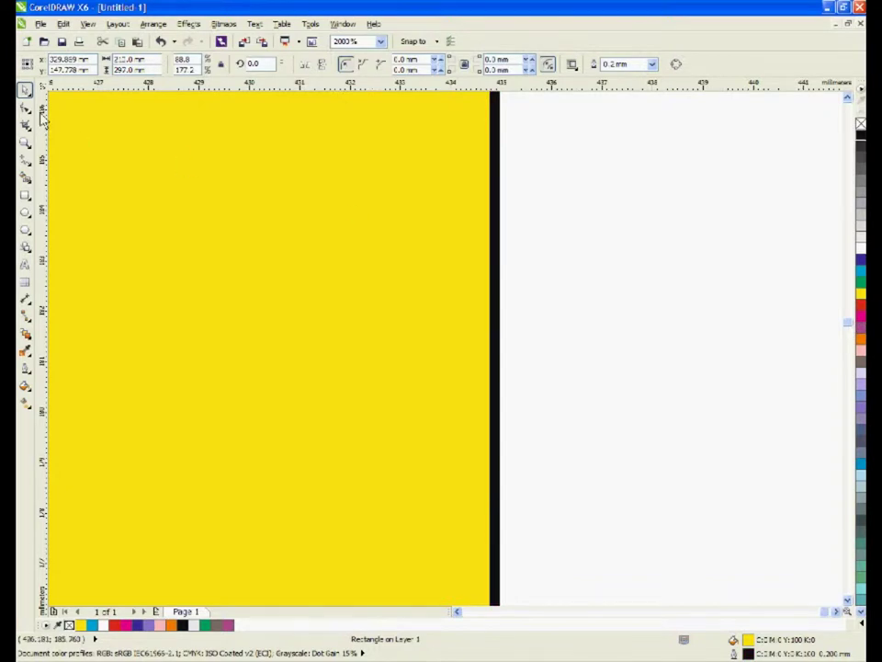
# Apply a drop shadow to the به نام خدا text, casting it from the left end of the text toward the right
pyautogui.press('F4')
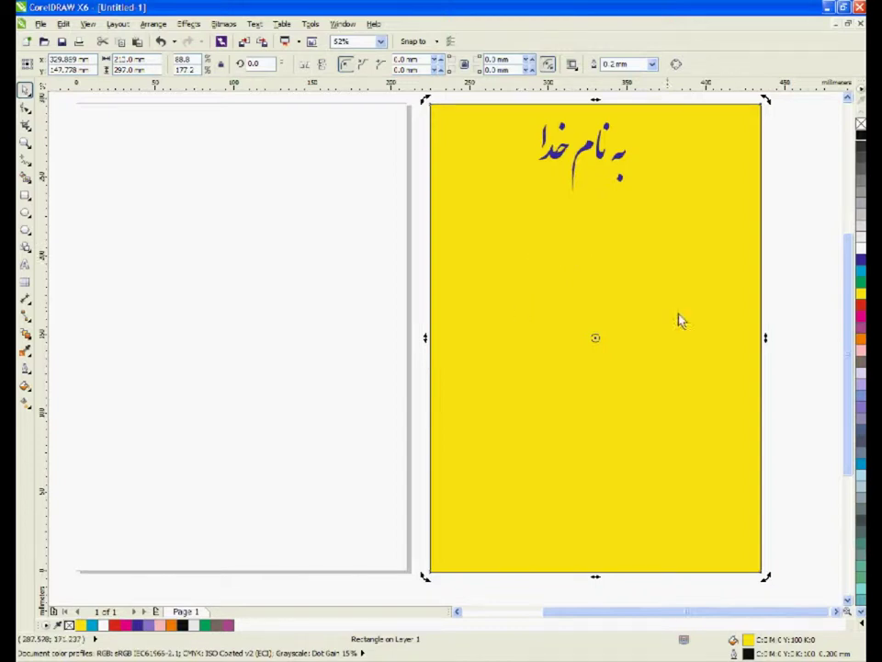
pyautogui.scroll(3, 749, 336)
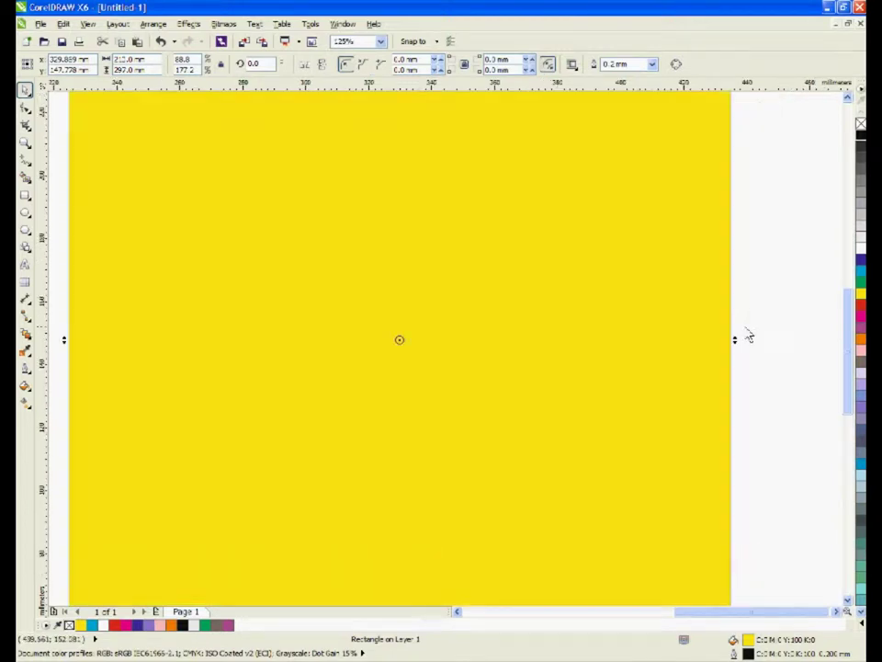
pyautogui.scroll(-5, 717, 335)
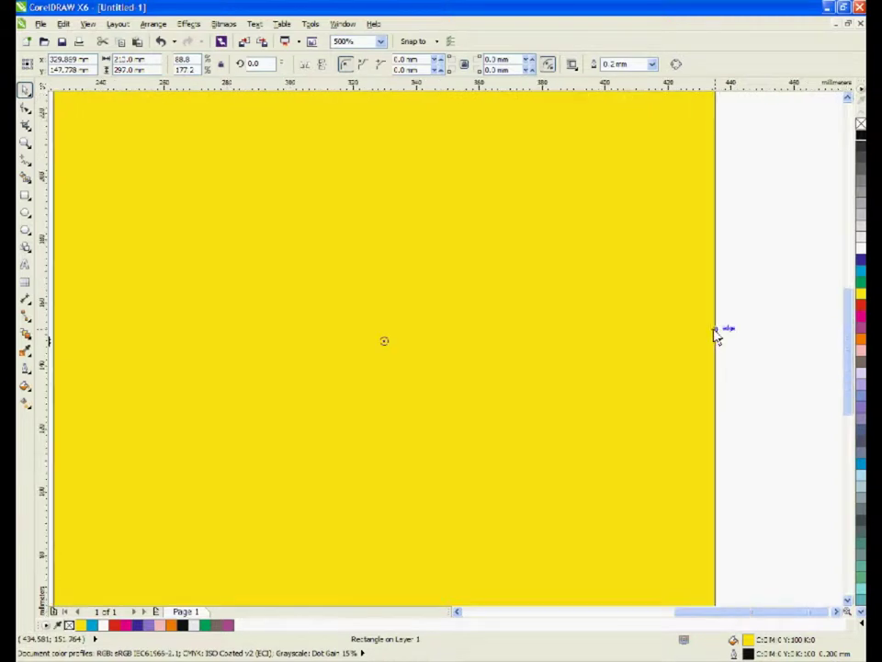
pyautogui.scroll(2, 572, 315)
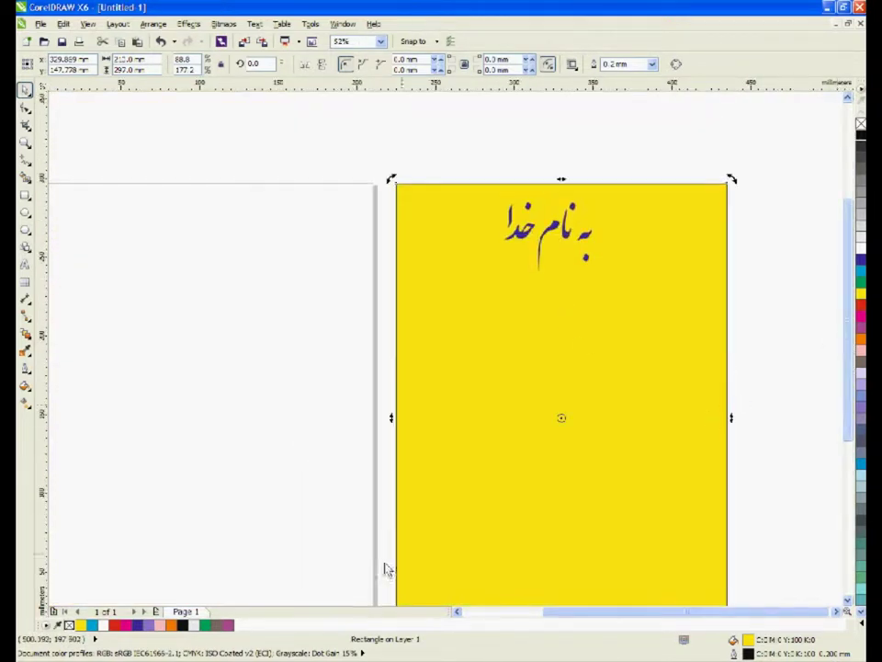
pyautogui.click(566, 225)
pyautogui.hotkey('shift', 'F2')
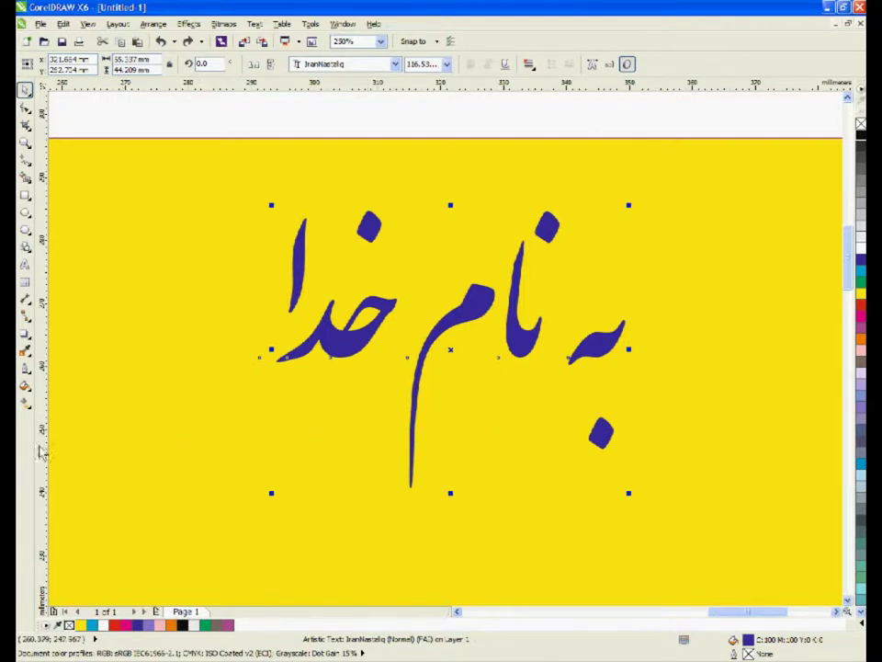
pyautogui.click(30, 336)
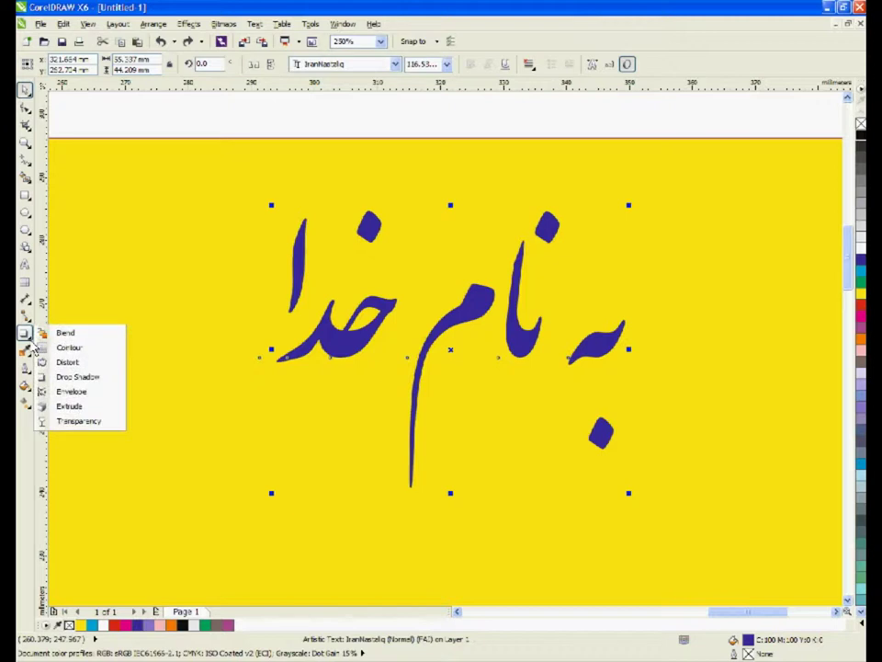
pyautogui.click(89, 384)
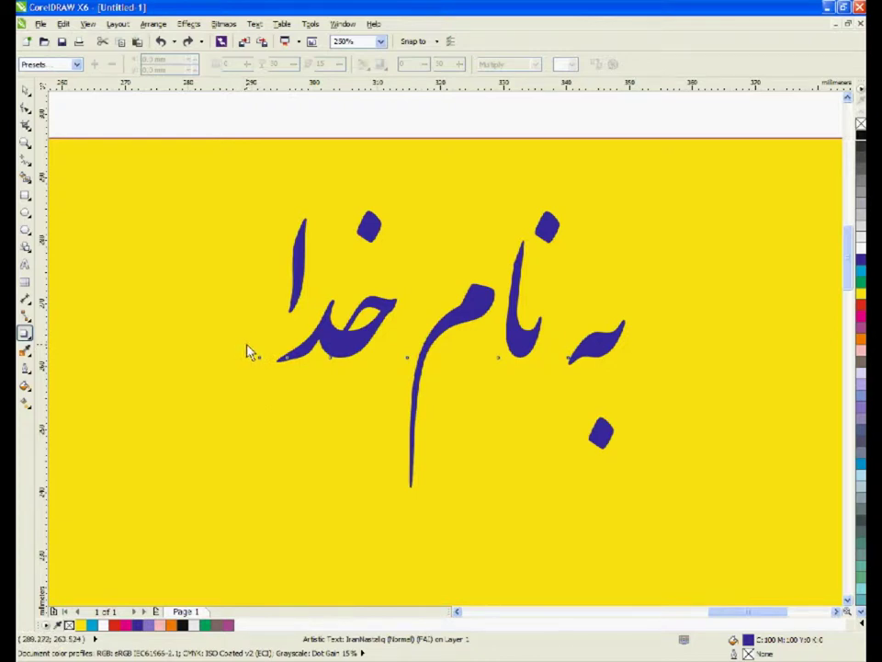
pyautogui.moveTo(352, 357); pyautogui.dragTo(659, 344)
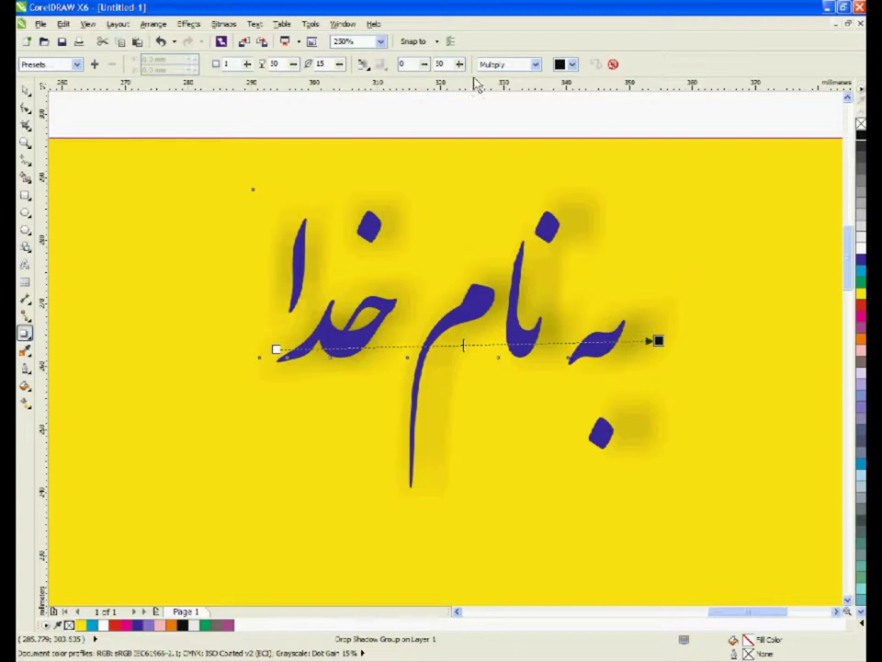
# Try a drop shadow opacity of 11 on the text, then raise it to 100
pyautogui.click(295, 72)
pyautogui.moveTo(295, 86); pyautogui.dragTo(273, 86)
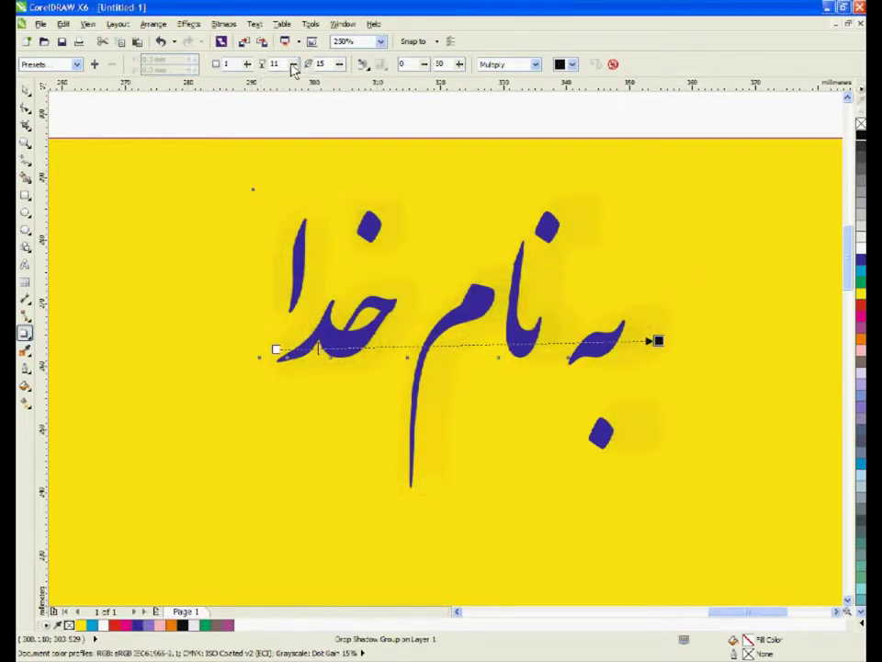
pyautogui.click(292, 65)
pyautogui.moveTo(306, 84); pyautogui.dragTo(349, 87)
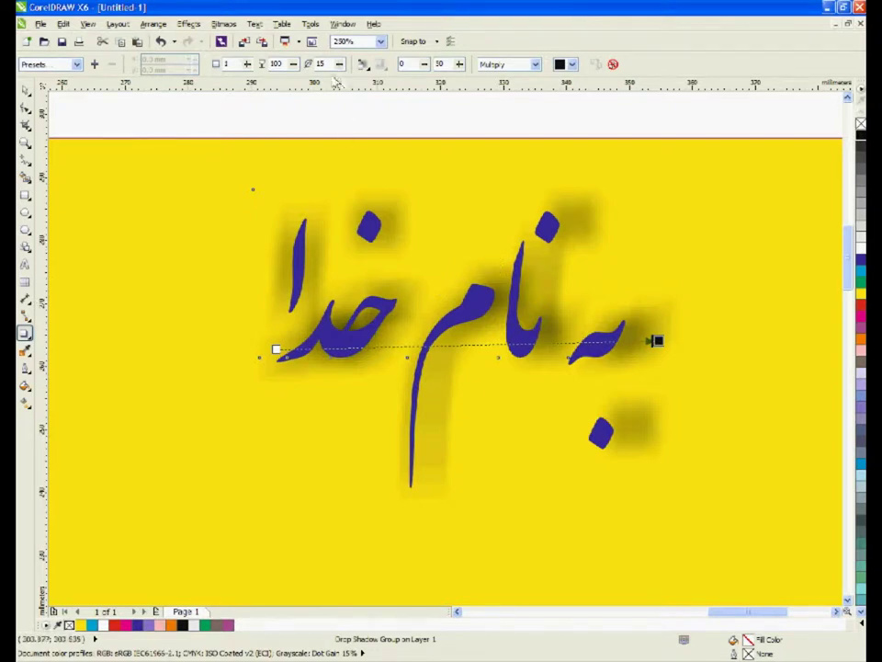
# Try feathering the text's drop shadow at 69, settling on a tighter value of 6
pyautogui.click(340, 64)
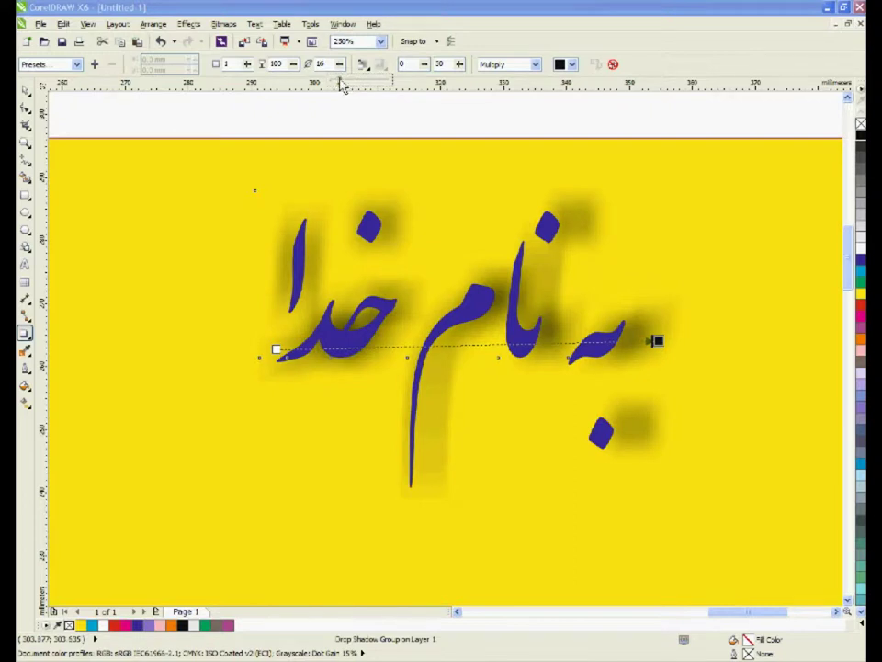
pyautogui.moveTo(340, 84); pyautogui.dragTo(374, 90)
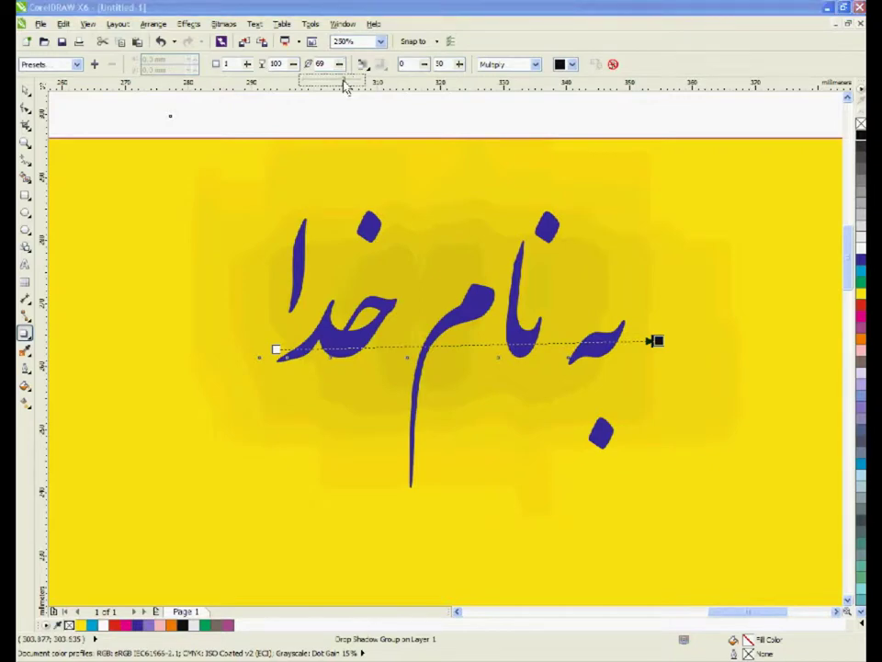
pyautogui.moveTo(344, 85)
pyautogui.mouseDown()
pyautogui.moveTo(310, 84)
pyautogui.moveTo(338, 83)
pyautogui.mouseUp()
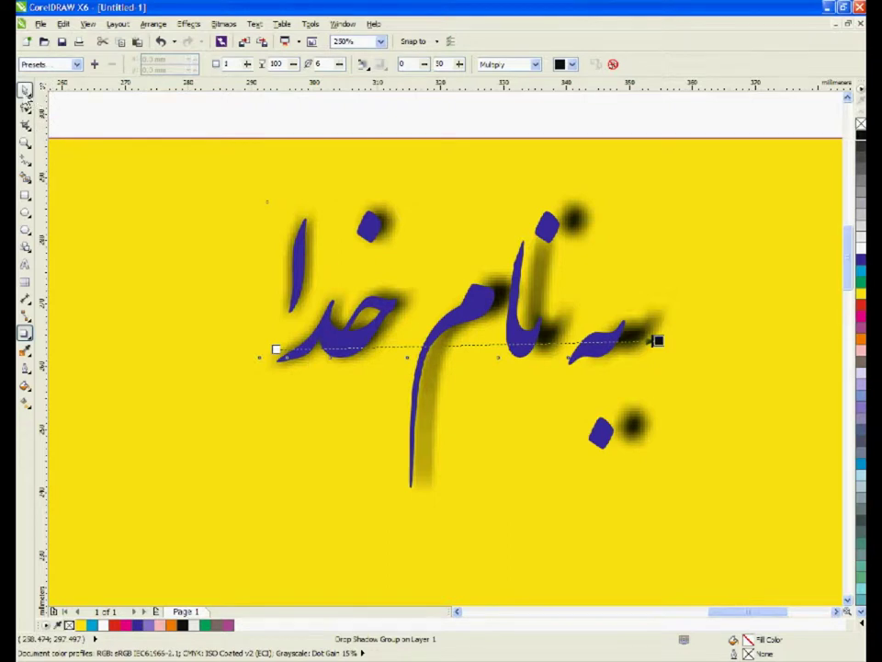
pyautogui.click(25, 90)
pyautogui.click(138, 276)
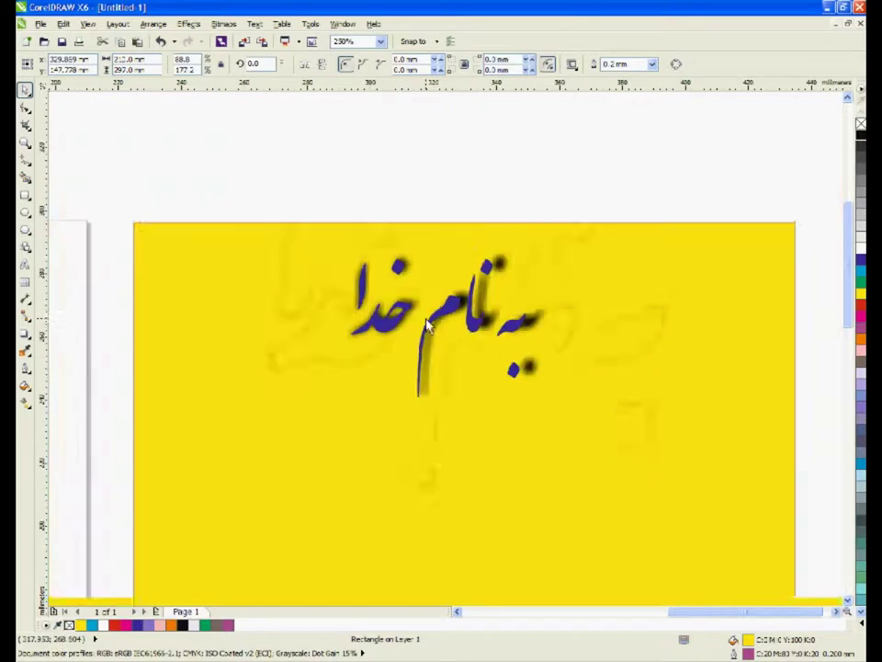
# Round all four corners of the yellow rectangle with the Shape tool to a radius of about 50 mm
pyautogui.scroll(-2, 430, 308)
pyautogui.scroll(-2, 450, 385)
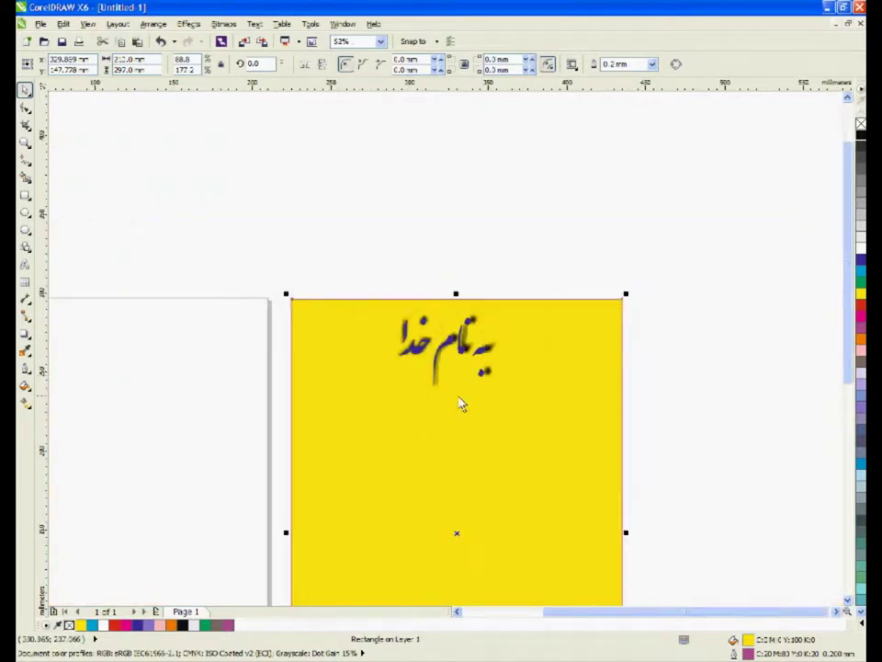
pyautogui.scroll(2, 461, 404)
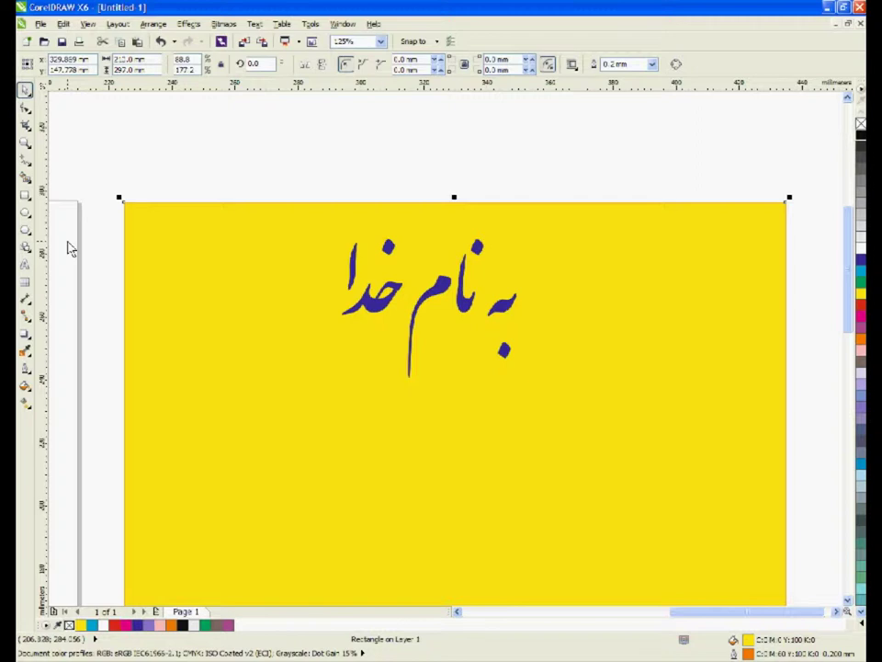
pyautogui.click(26, 108)
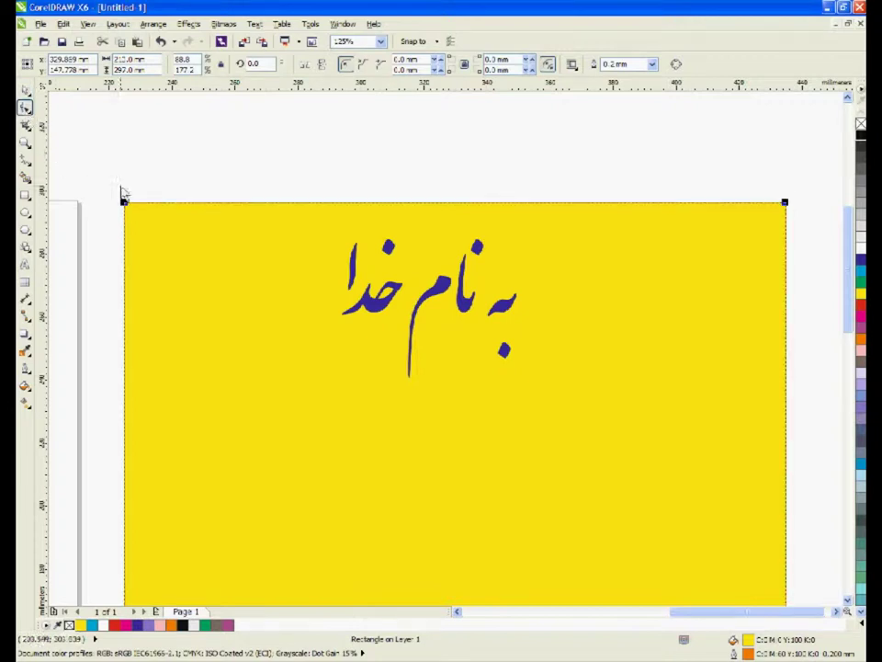
pyautogui.scroll(-2, 122, 195)
pyautogui.scroll(2, 127, 204)
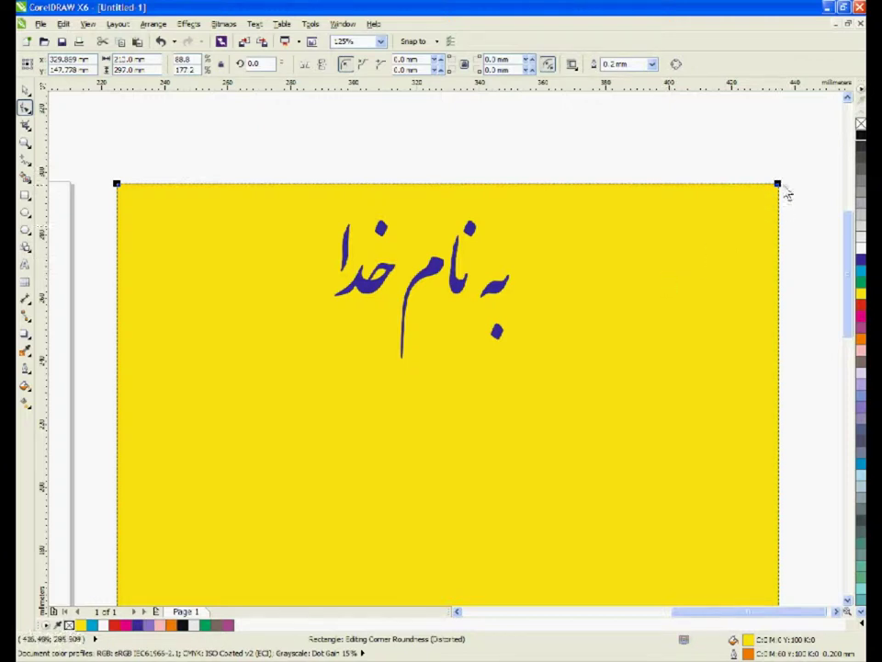
pyautogui.moveTo(779, 191); pyautogui.dragTo(623, 282)
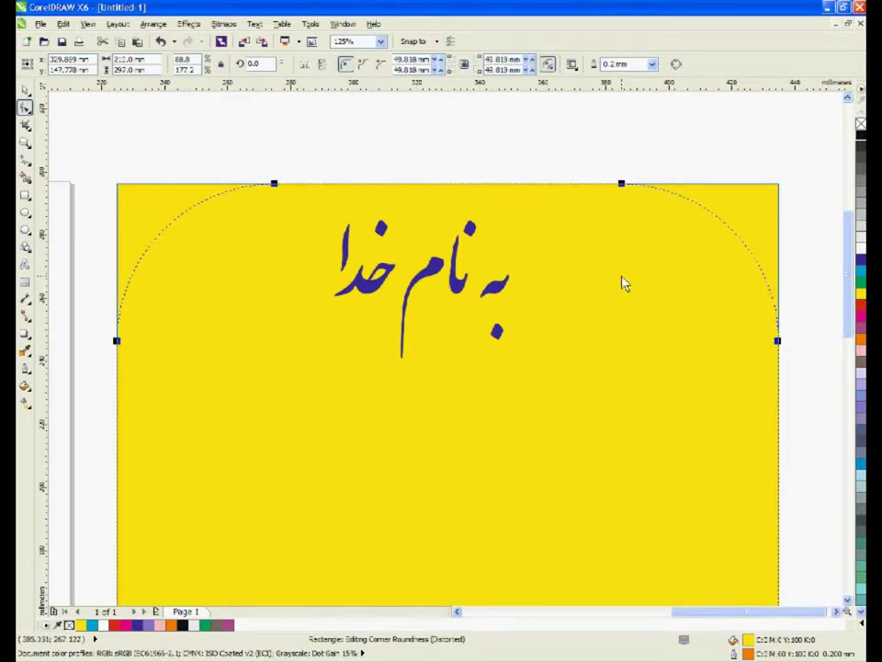
pyautogui.moveTo(622, 283); pyautogui.dragTo(621, 283)
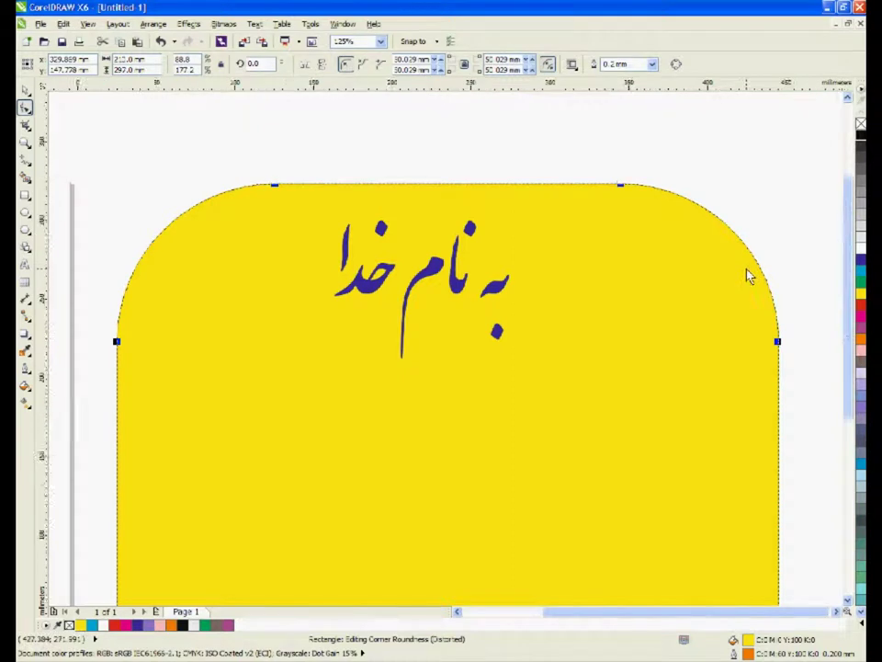
# Undo the last action and check the rounded yellow rectangle beside the page, both as a whole and up close
pyautogui.scroll(-5, 749, 276)
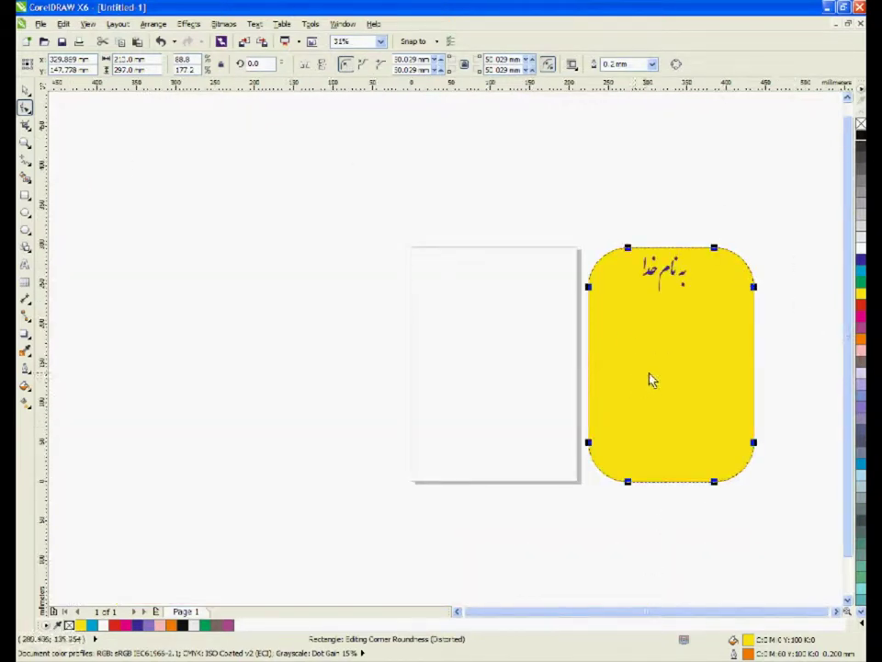
pyautogui.scroll(5, 732, 380)
pyautogui.hotkey('ctrl', 'z')
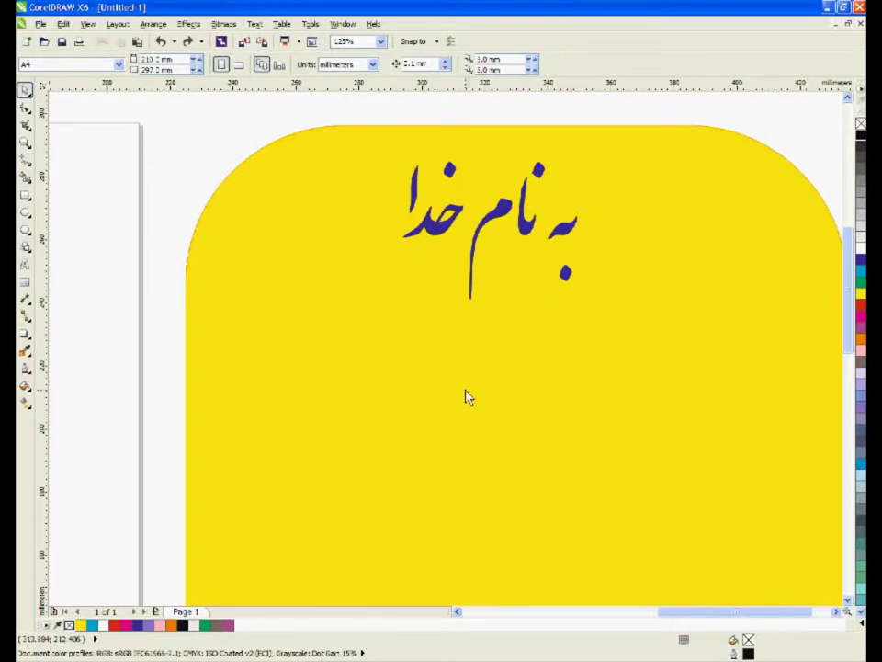
pyautogui.scroll(-5, 690, 411)
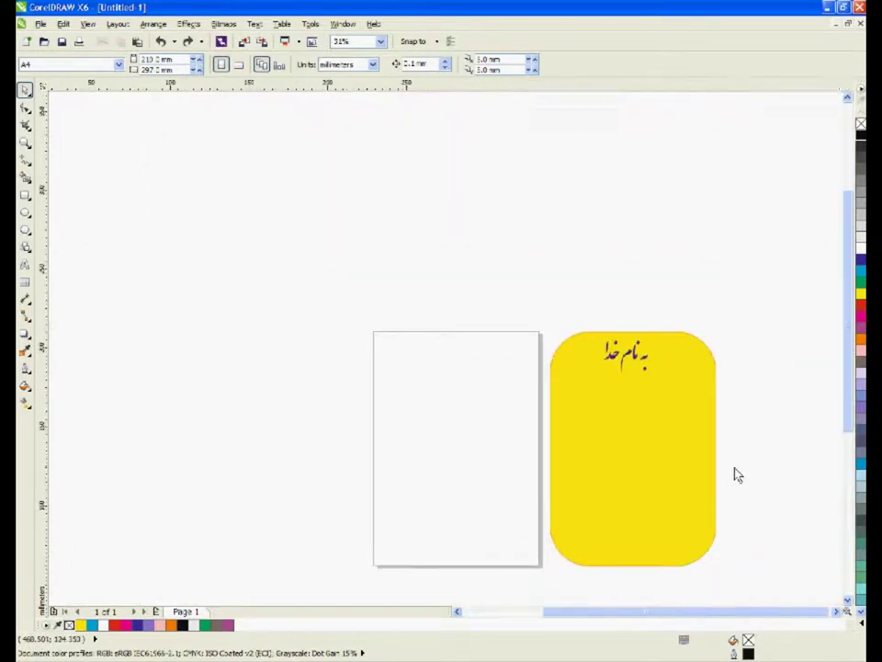
pyautogui.scroll(5, 735, 472)
pyautogui.scroll(-5, 731, 475)
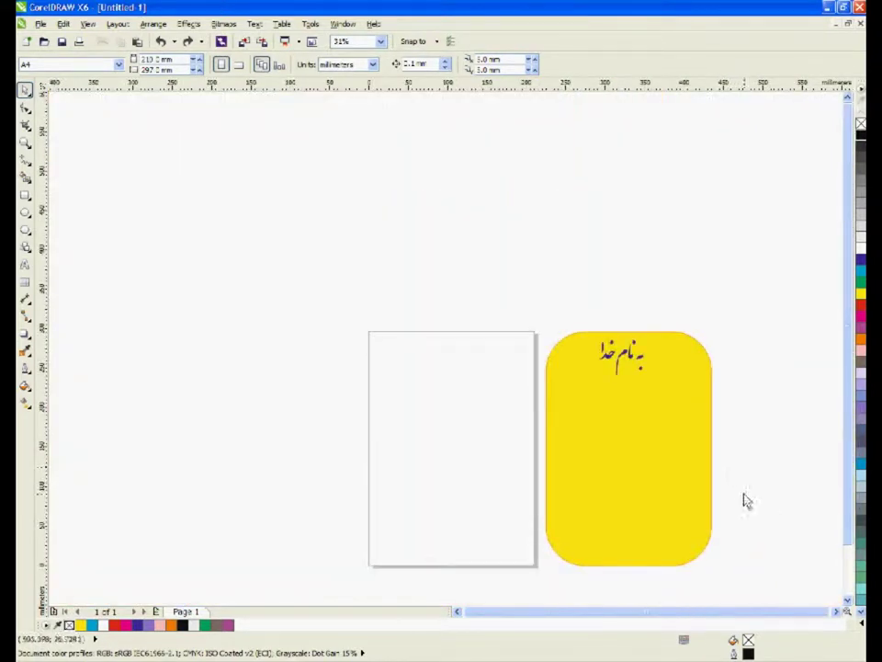
# Draw a horizontal 2-Point Line about 210 mm long across the yellow rectangle below the text, from one side edge to the other
pyautogui.scroll(2, 745, 499)
pyautogui.moveTo(853, 424); pyautogui.dragTo(852, 457)
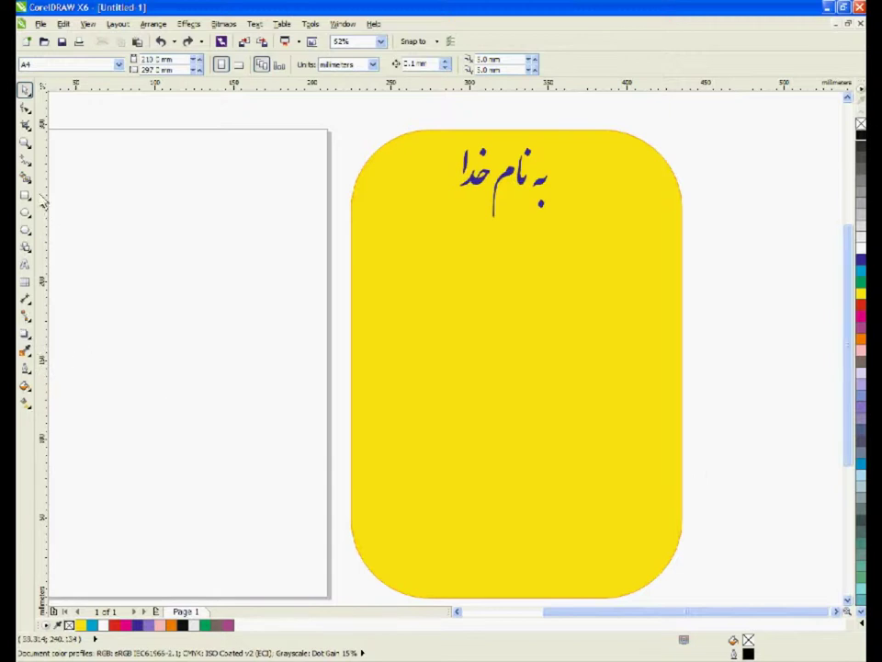
pyautogui.click(32, 167)
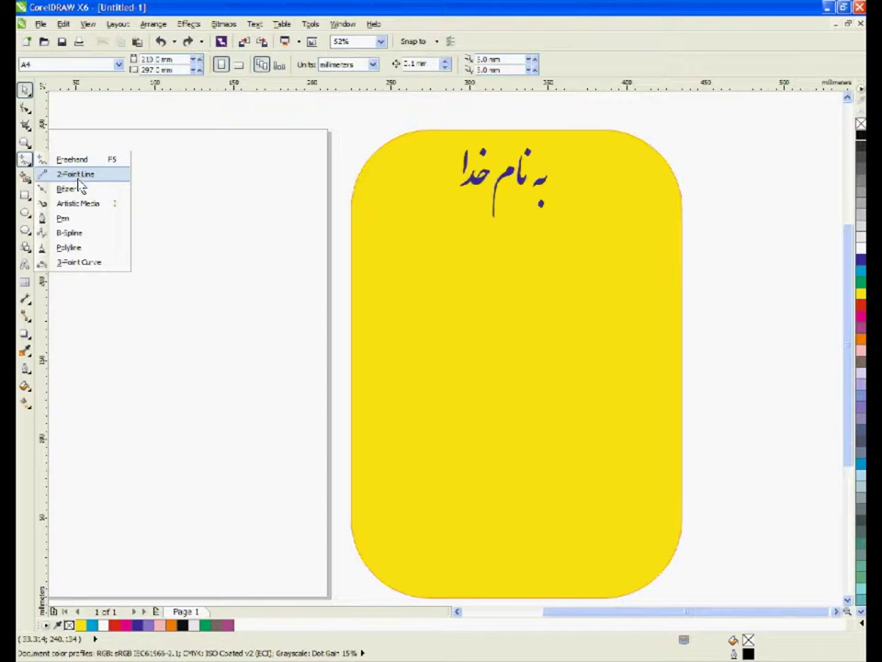
pyautogui.click(77, 177)
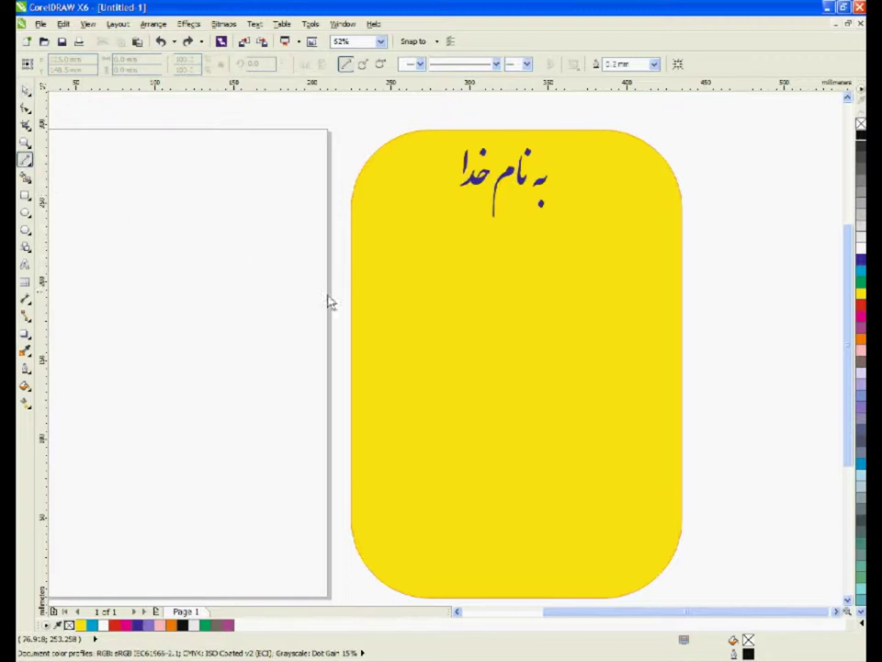
pyautogui.moveTo(353, 296); pyautogui.dragTo(682, 298)
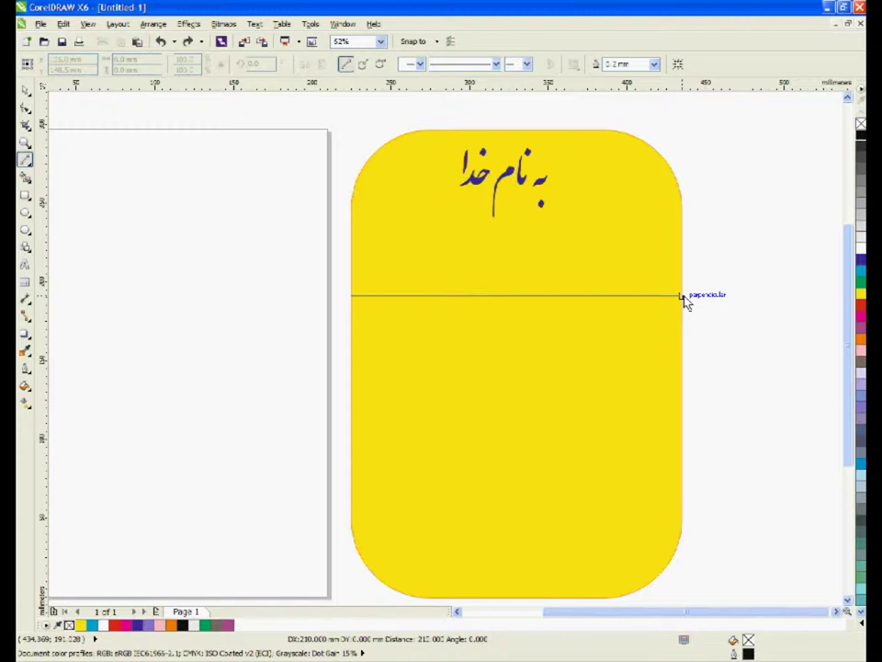
pyautogui.moveTo(684, 298); pyautogui.dragTo(686, 296)
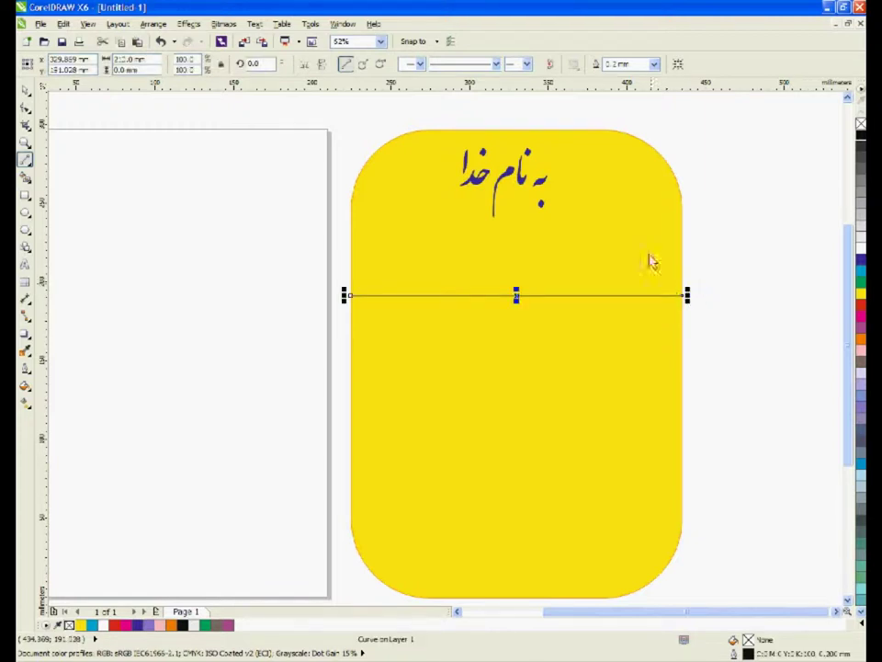
# Try an outline width of 0.5 mm on the horizontal line, then set it to 1.5 mm
pyautogui.click(654, 64)
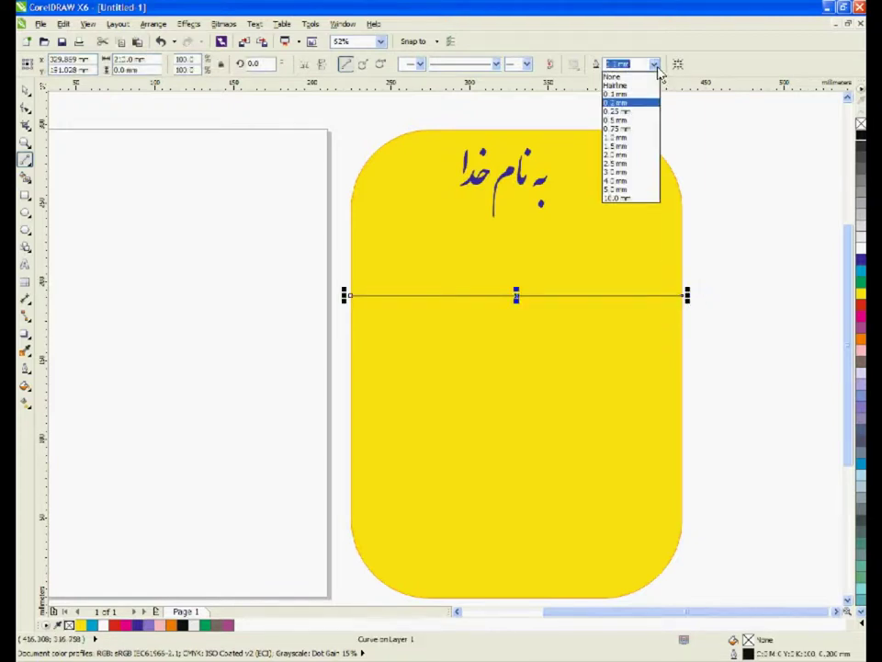
pyautogui.click(638, 121)
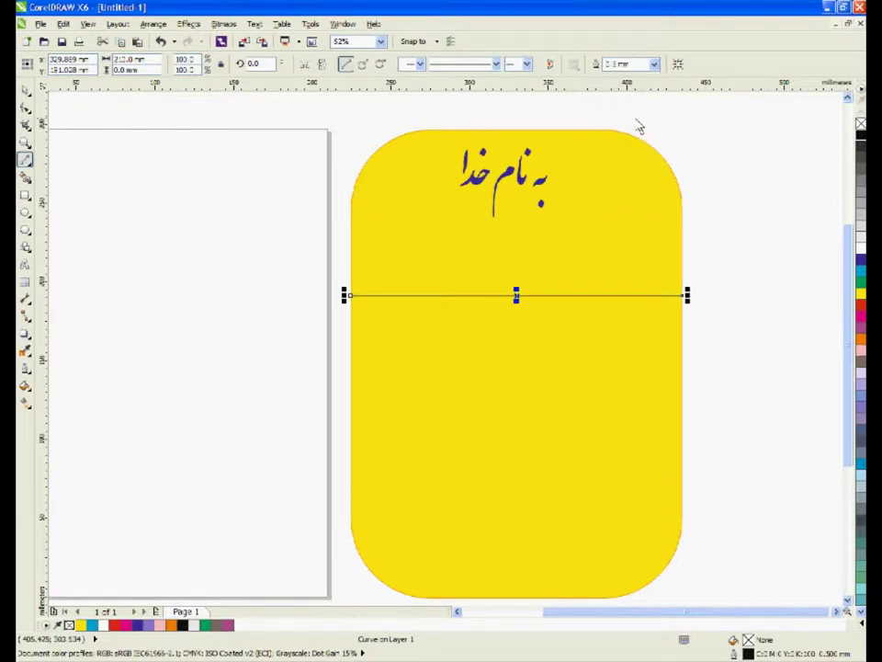
pyautogui.click(654, 63)
pyautogui.click(636, 151)
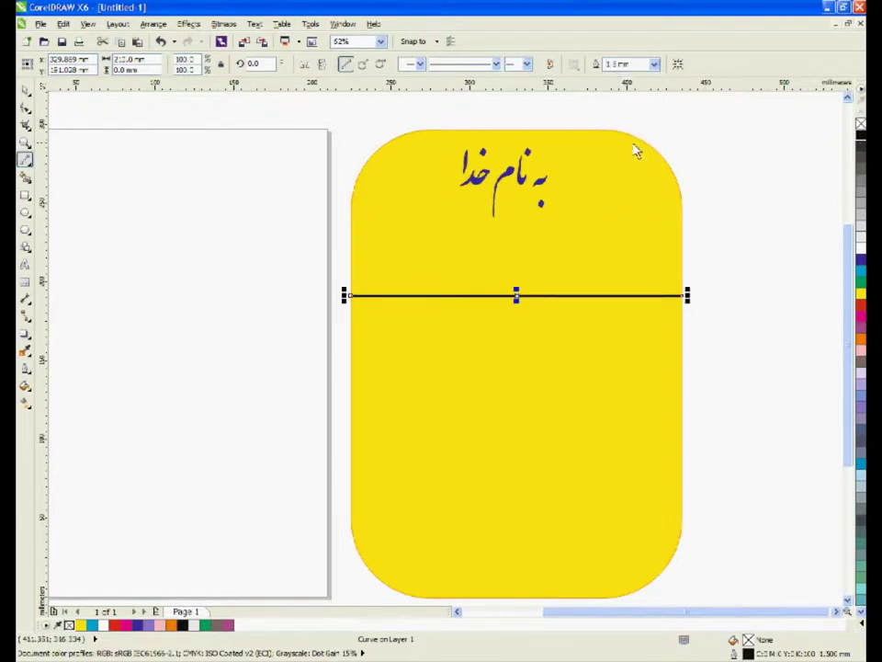
# Convert the black horizontal line's segment to a curve with the Shape tool
pyautogui.scroll(2, 578, 343)
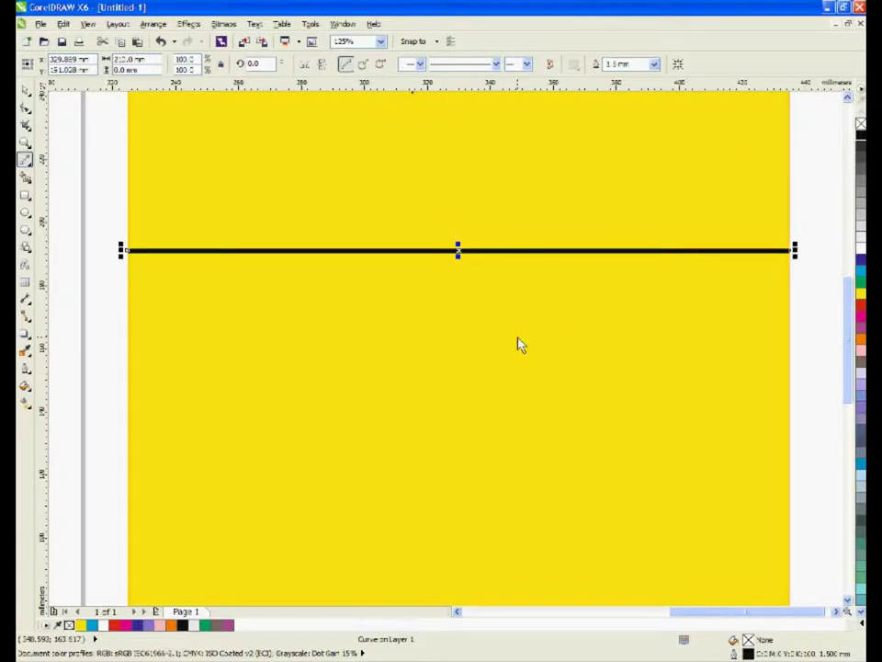
pyautogui.click(25, 107)
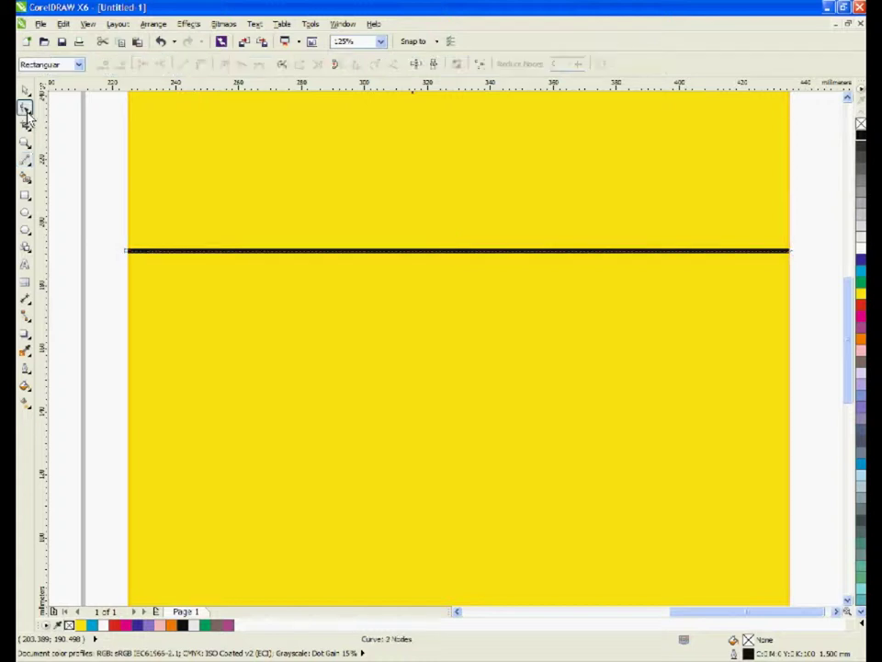
pyautogui.click(403, 252)
pyautogui.rightClick(403, 252)
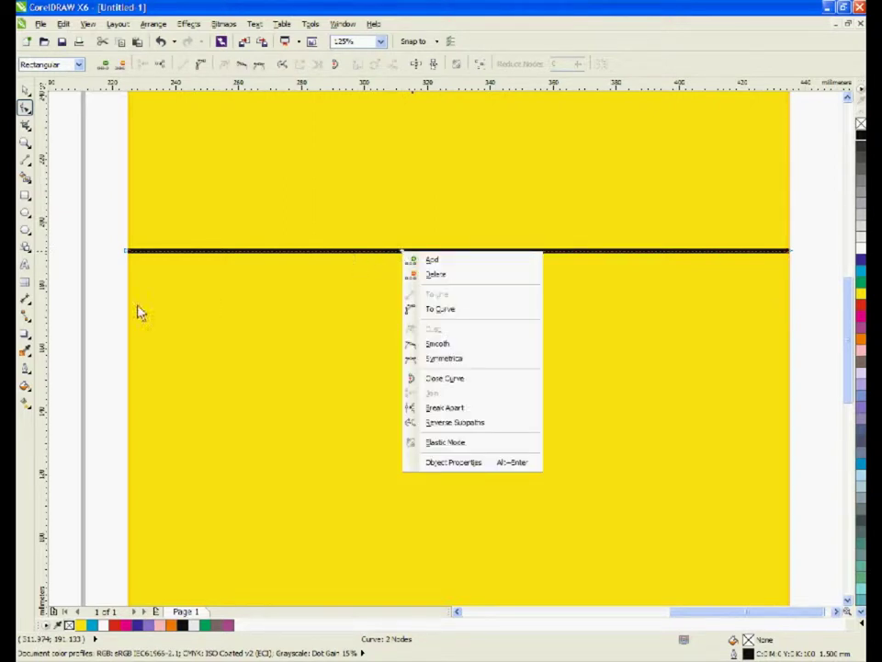
pyautogui.click(108, 298)
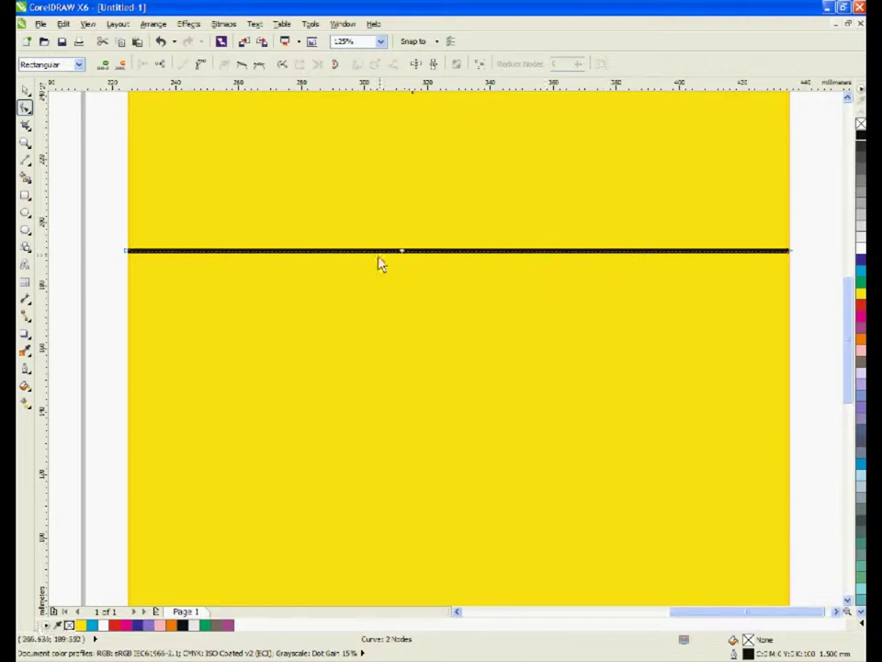
pyautogui.rightClick(451, 255)
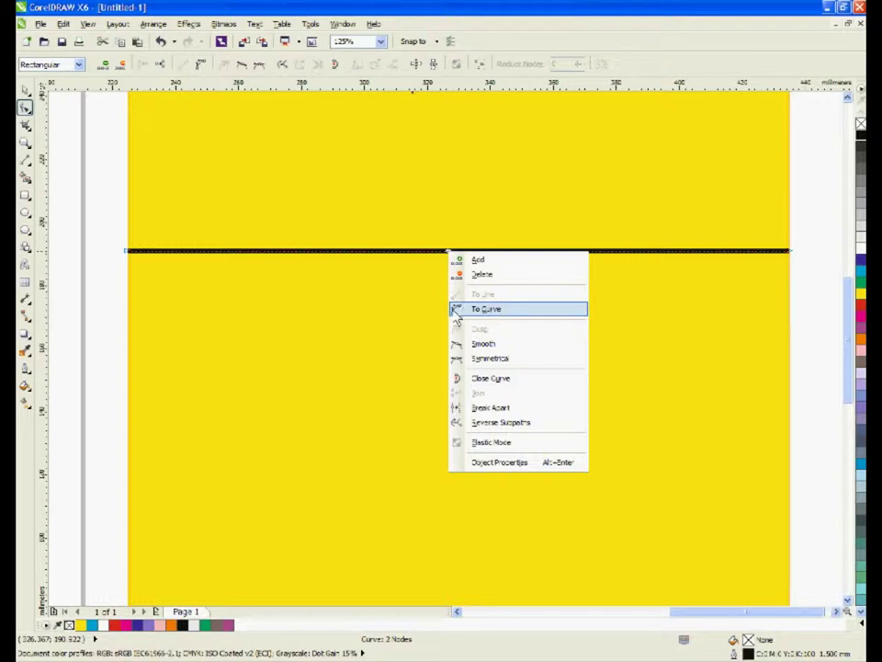
pyautogui.click(487, 314)
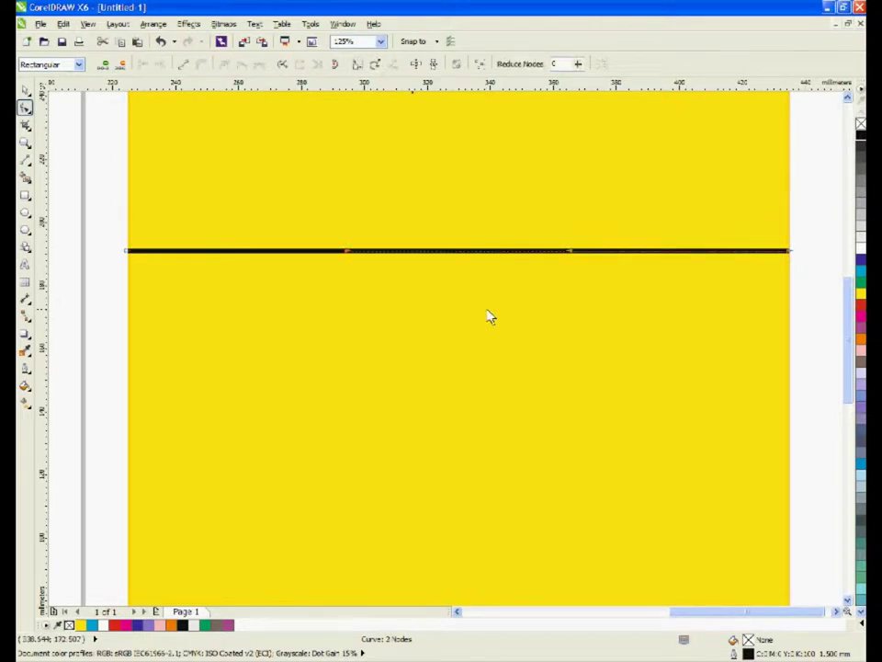
# Bend the line into a gentle wave by pulling its left control handle upward and its right control handle downward
pyautogui.scroll(2, 532, 272)
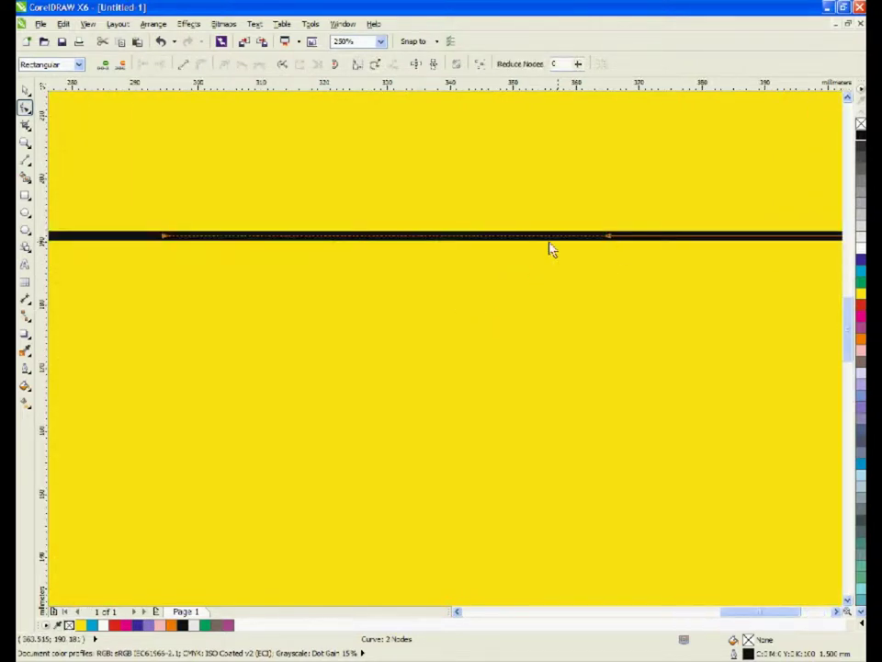
pyautogui.scroll(-2, 162, 244)
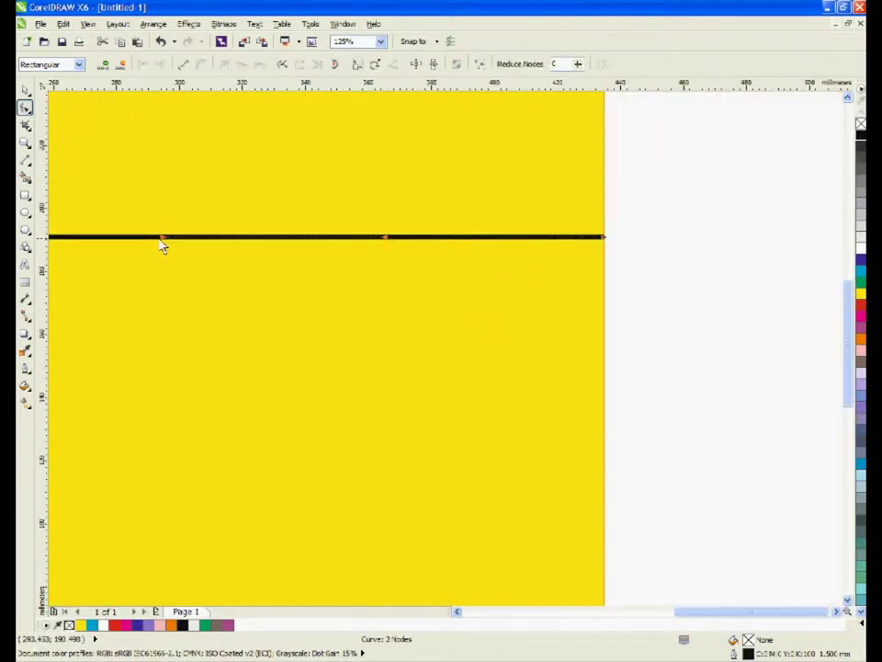
pyautogui.moveTo(164, 243); pyautogui.dragTo(171, 157)
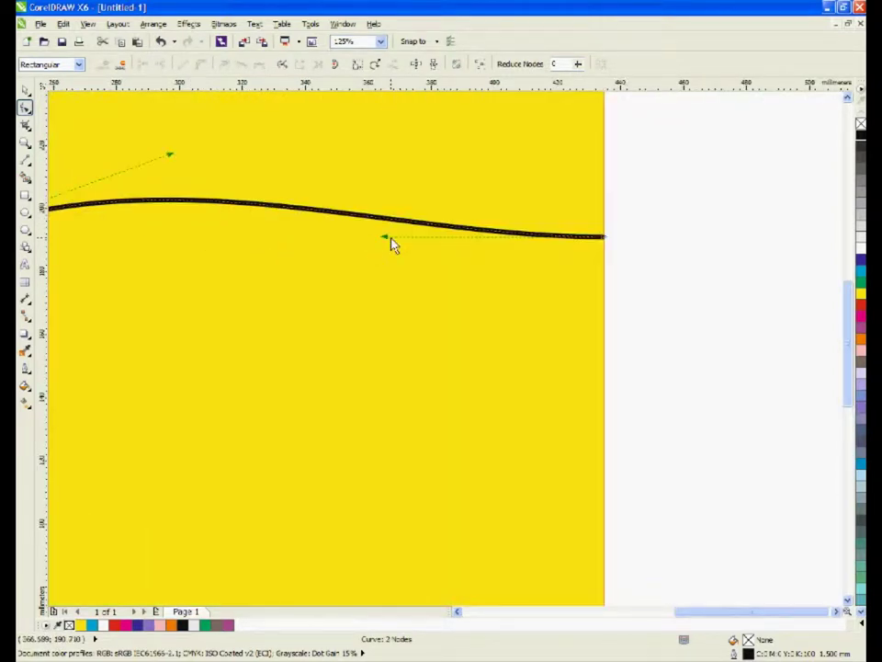
pyautogui.moveTo(384, 241); pyautogui.dragTo(368, 290)
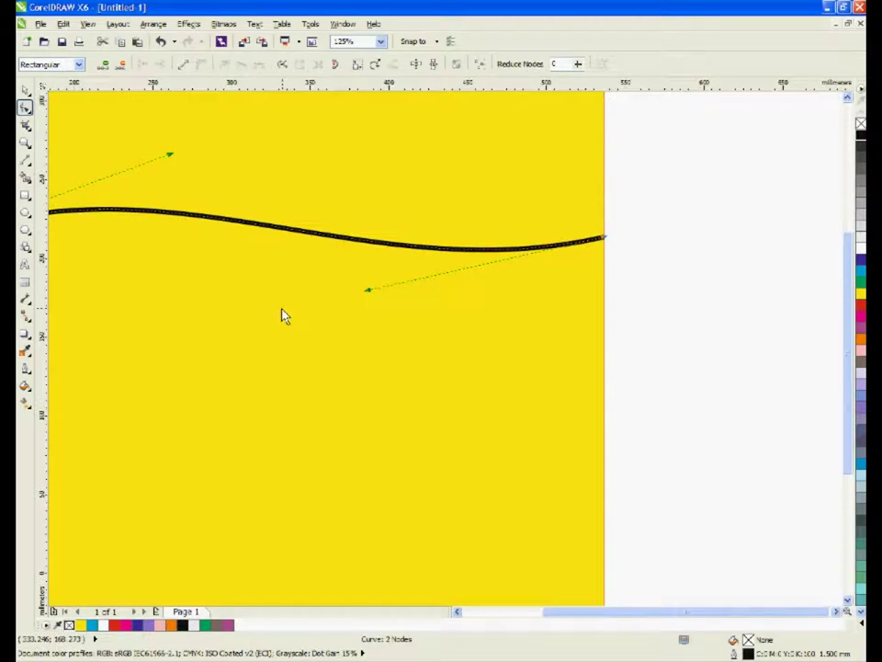
# Reverse the wave by moving its control handles so the curve dips slightly in the left half and rises slightly in the right half
pyautogui.scroll(-3, 282, 315)
pyautogui.scroll(3, 217, 309)
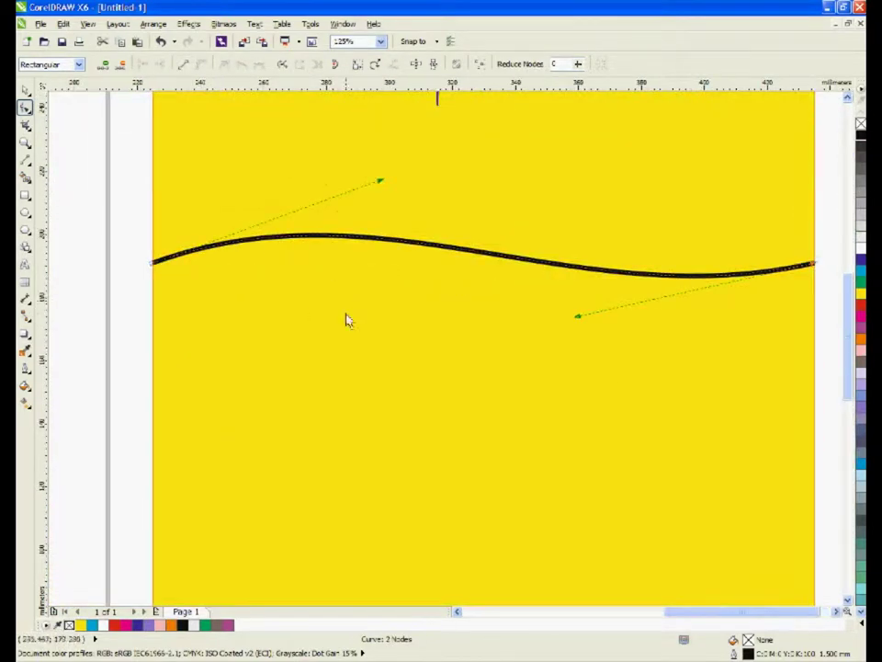
pyautogui.moveTo(578, 317); pyautogui.dragTo(612, 137)
pyautogui.moveTo(381, 183); pyautogui.dragTo(381, 367)
pyautogui.moveTo(614, 141); pyautogui.dragTo(350, 244)
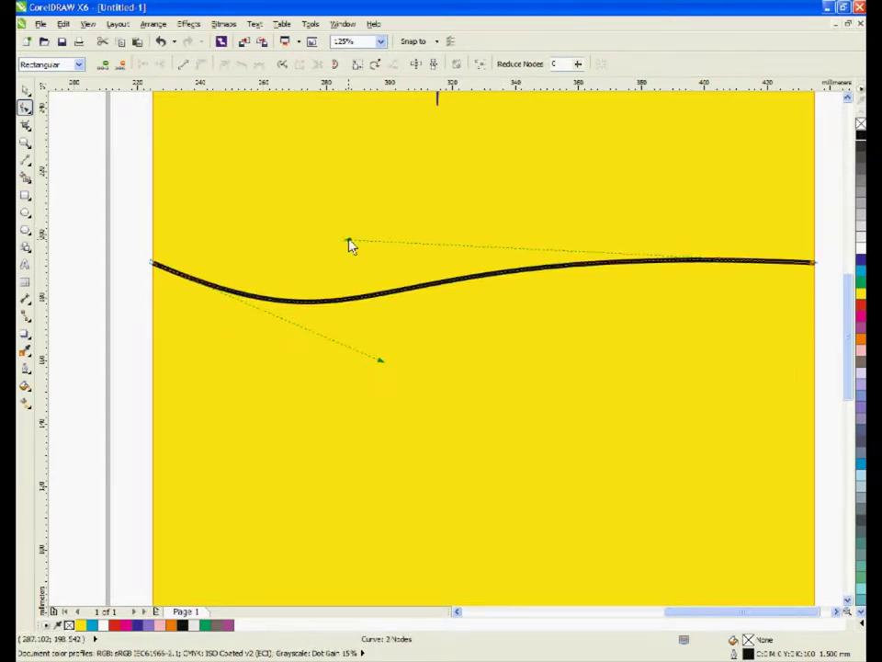
pyautogui.moveTo(381, 361); pyautogui.dragTo(496, 309)
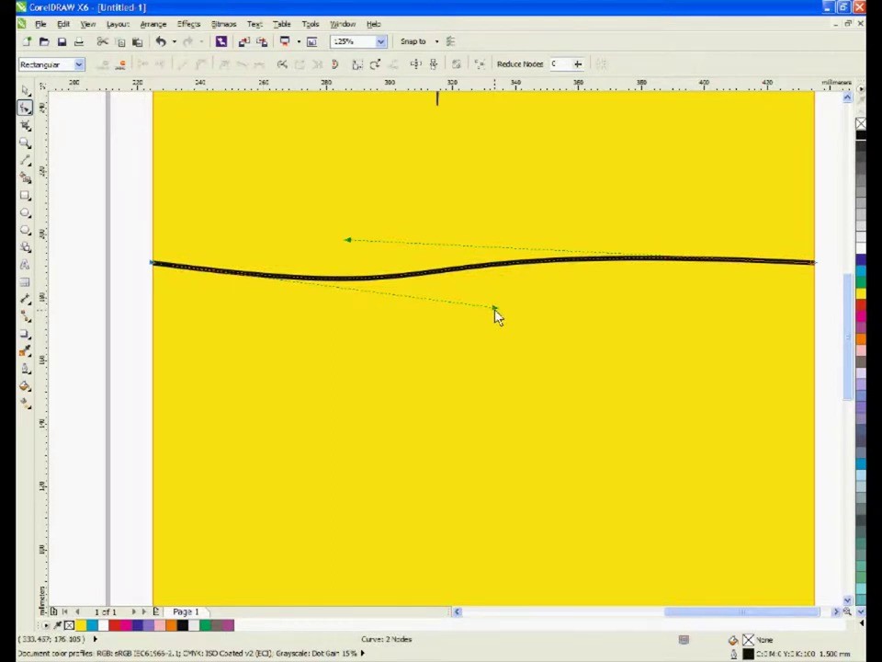
pyautogui.click(497, 303)
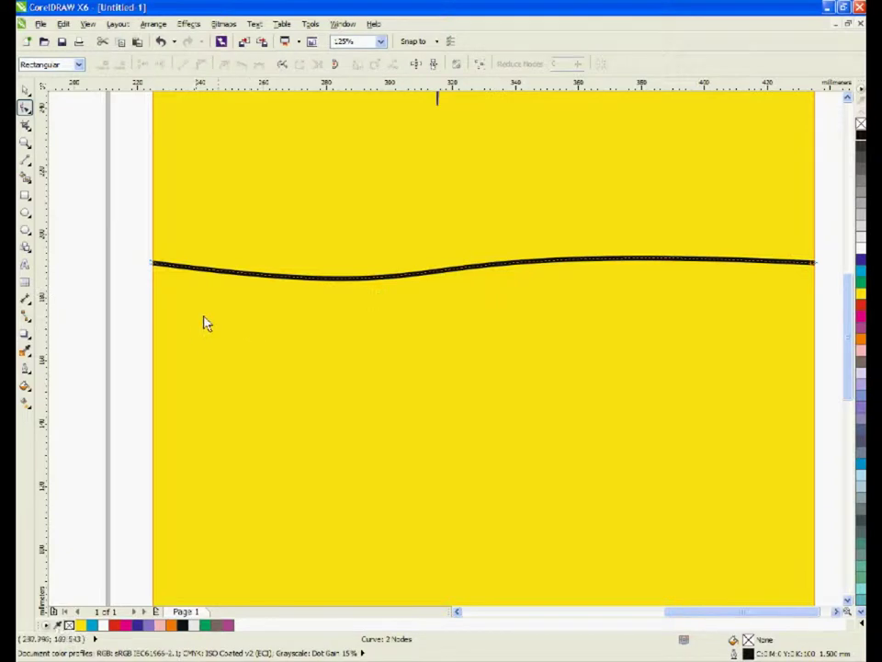